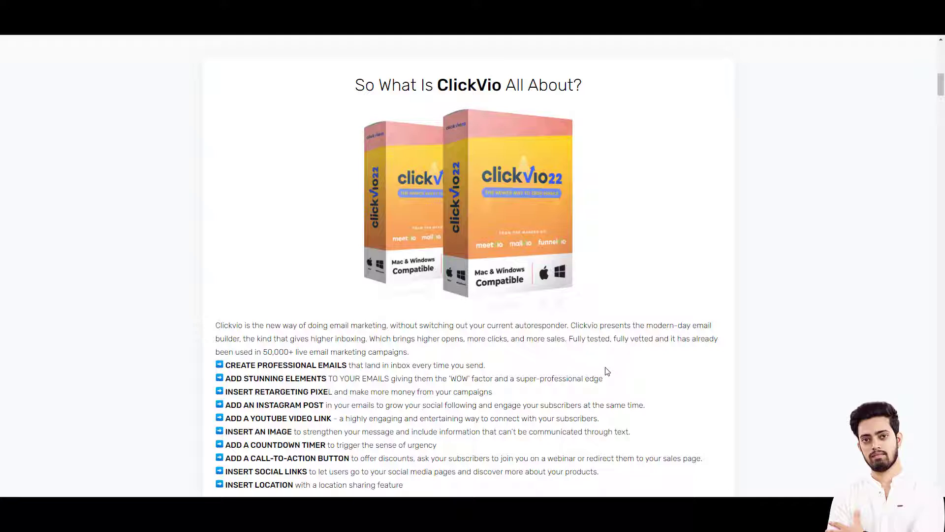
Read through the ClickVio review page, examining its feature list, pricing, upgrades, bonuses and bonus access instructions
scroll(606, 370, "down", 2)
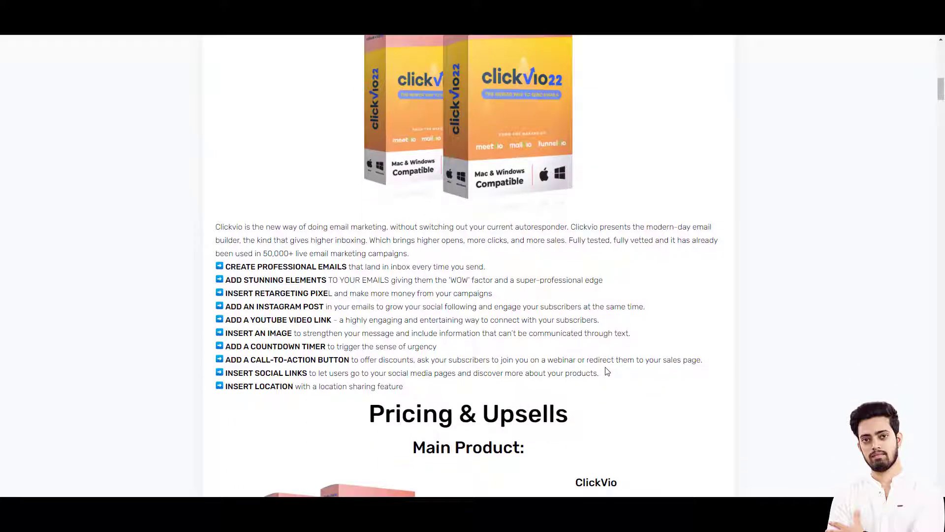
scroll(607, 371, "down", 6)
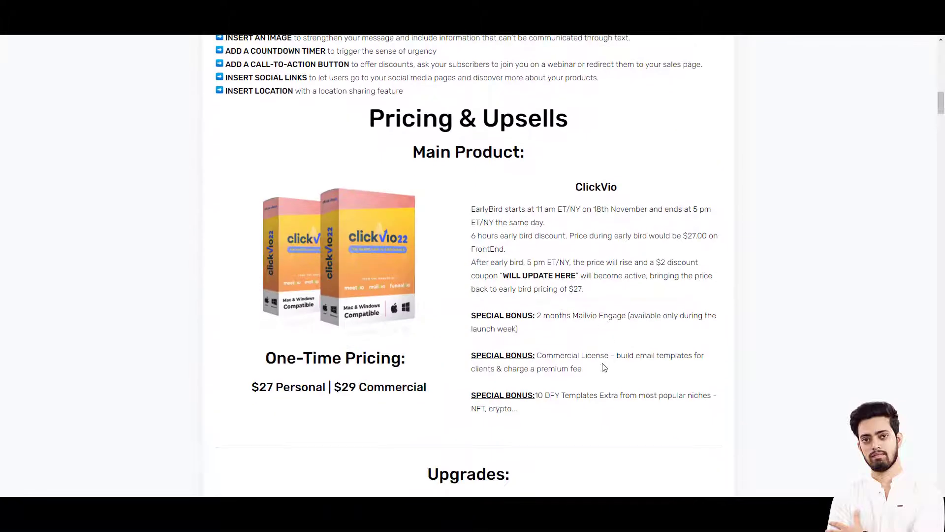
left_click_drag(480, 263, 612, 285)
left_click(612, 285)
scroll(622, 336, "down", 10)
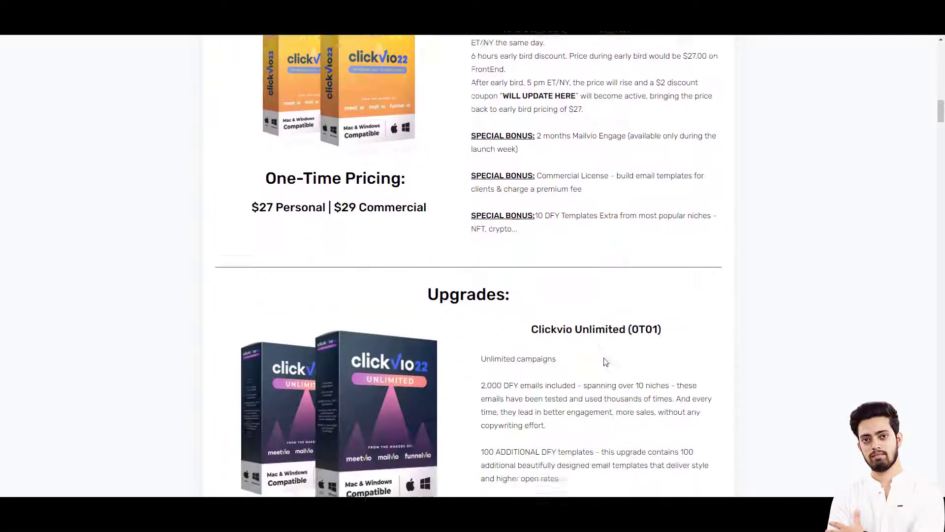
scroll(604, 358, "down", 20)
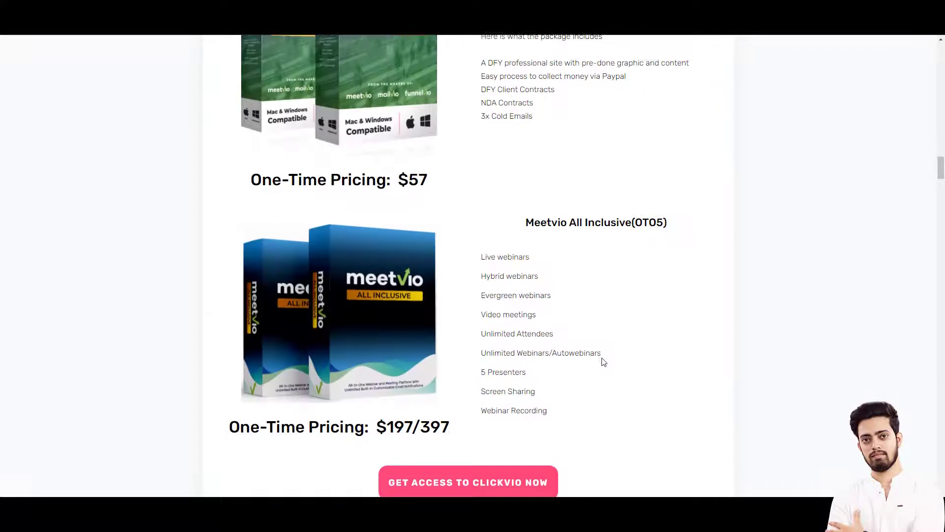
scroll(603, 362, "down", 20)
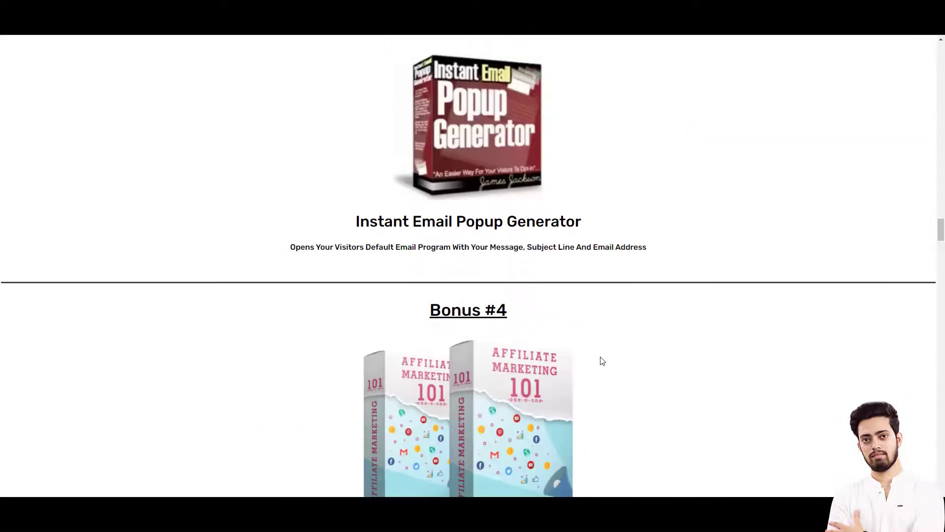
scroll(602, 361, "down", 20)
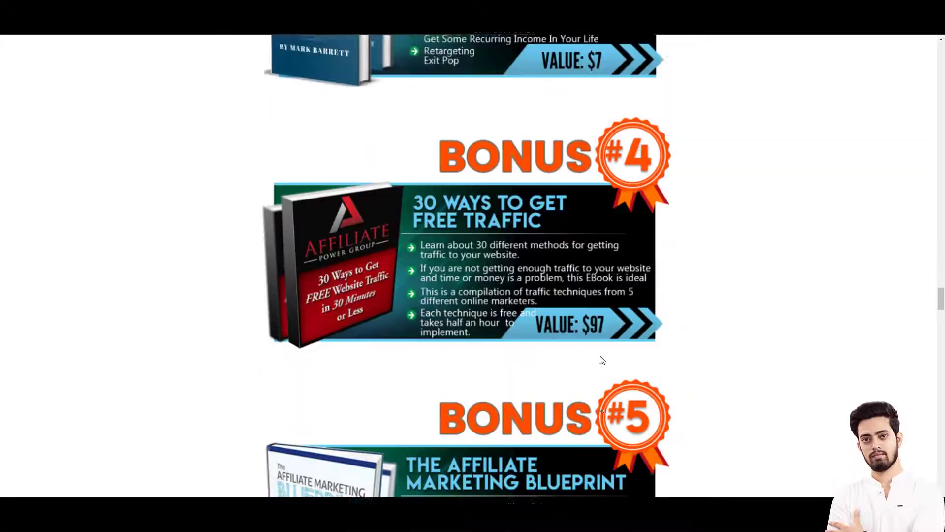
scroll(600, 358, "down", 20)
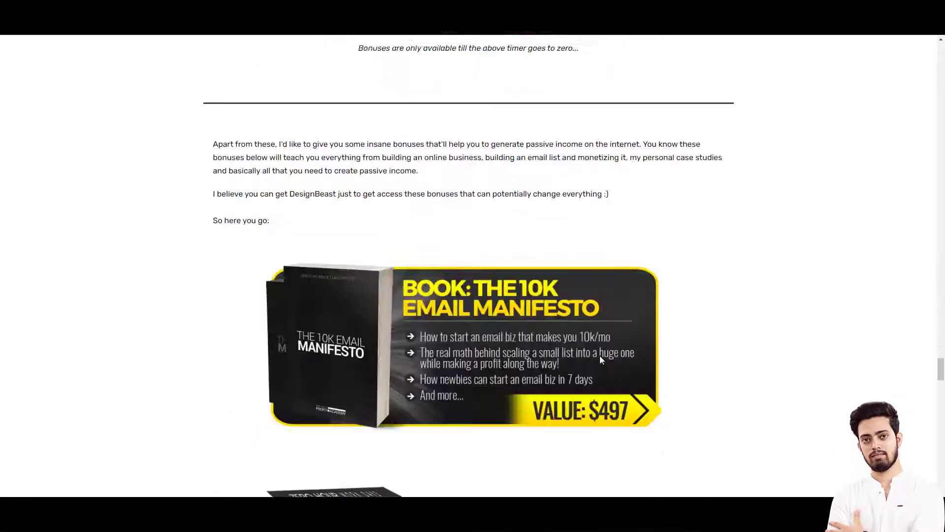
scroll(599, 360, "down", 20)
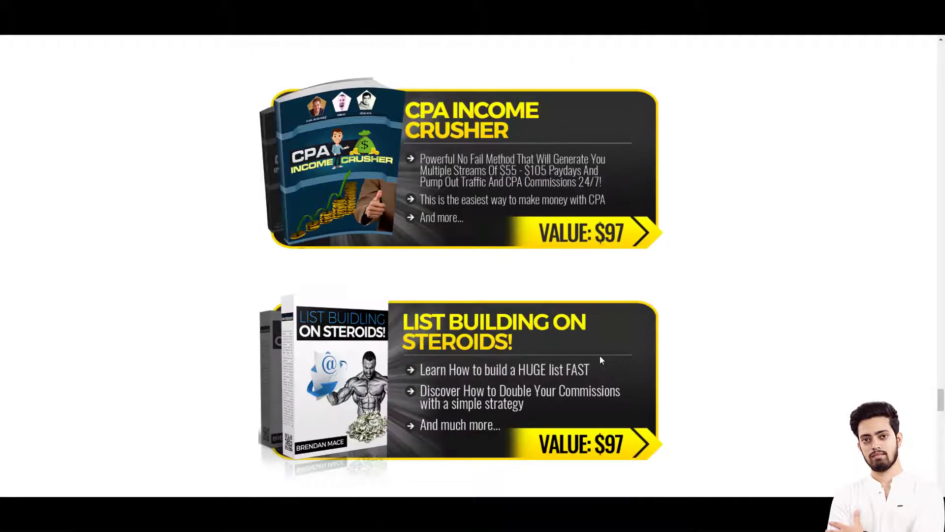
scroll(600, 360, "down", 15)
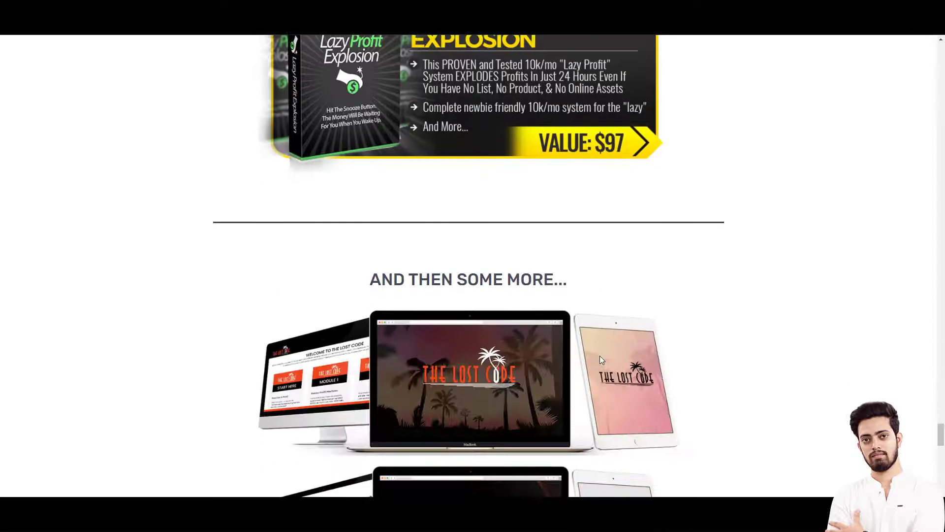
scroll(600, 360, "down", 9)
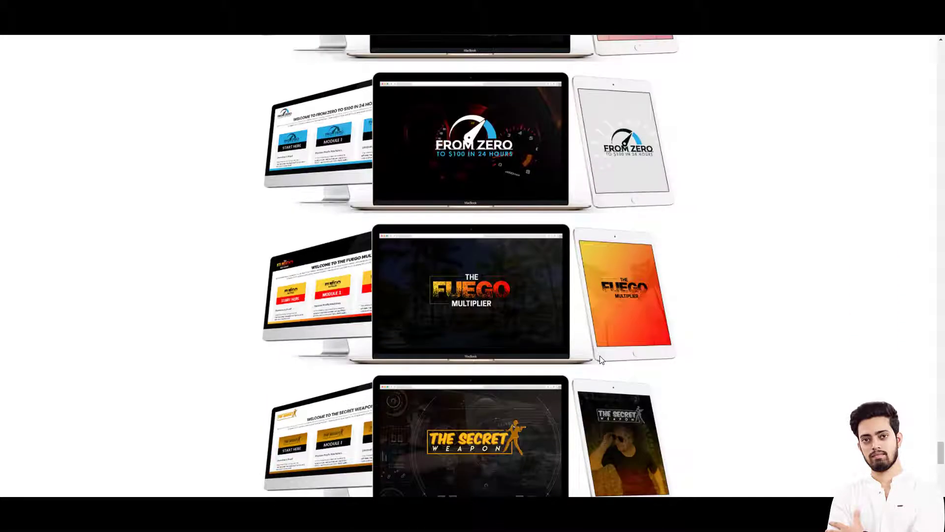
scroll(601, 356, "down", 3)
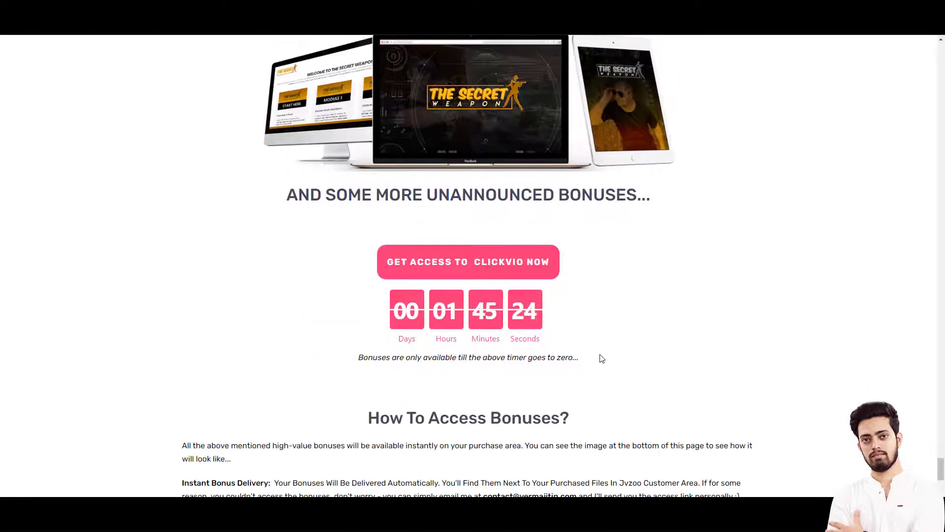
scroll(600, 355, "down", 2)
scroll(555, 346, "down", 4)
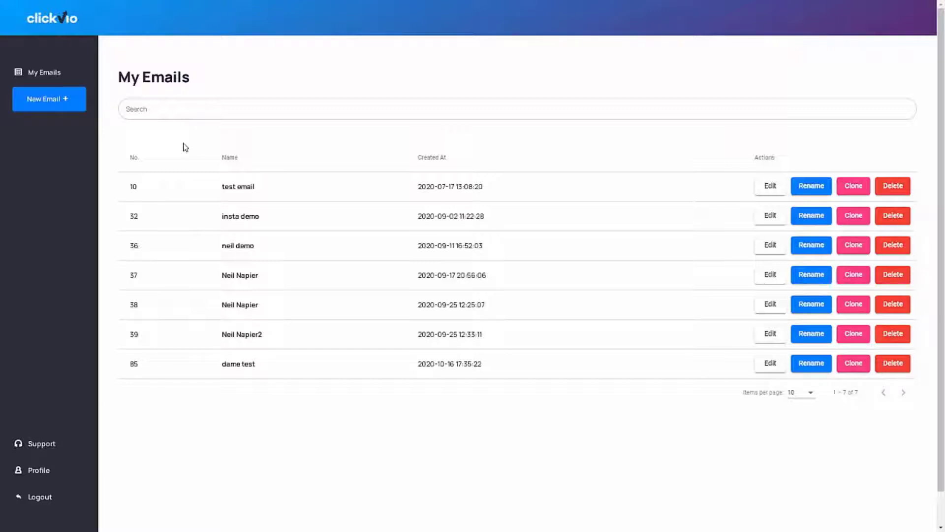
Create a new email named "Clickvio recommendation" and save it
left_click(74, 107)
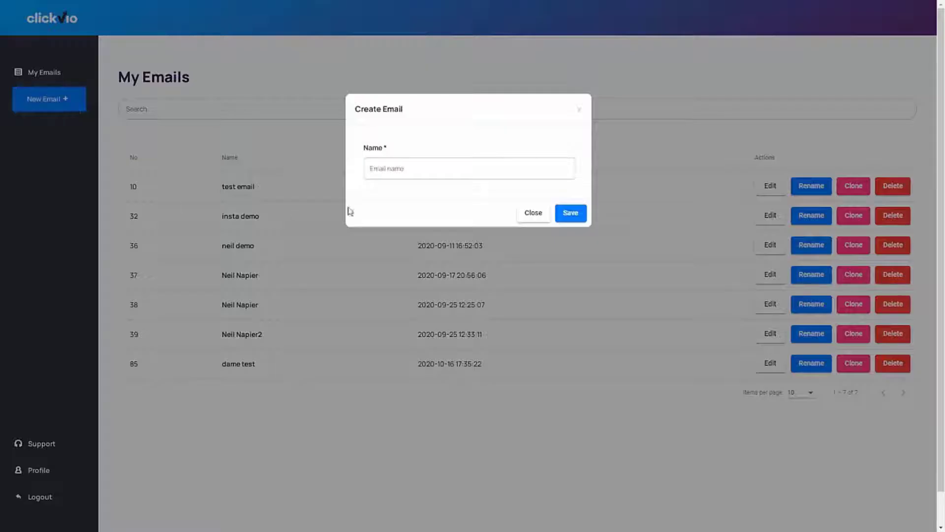
left_click(410, 171)
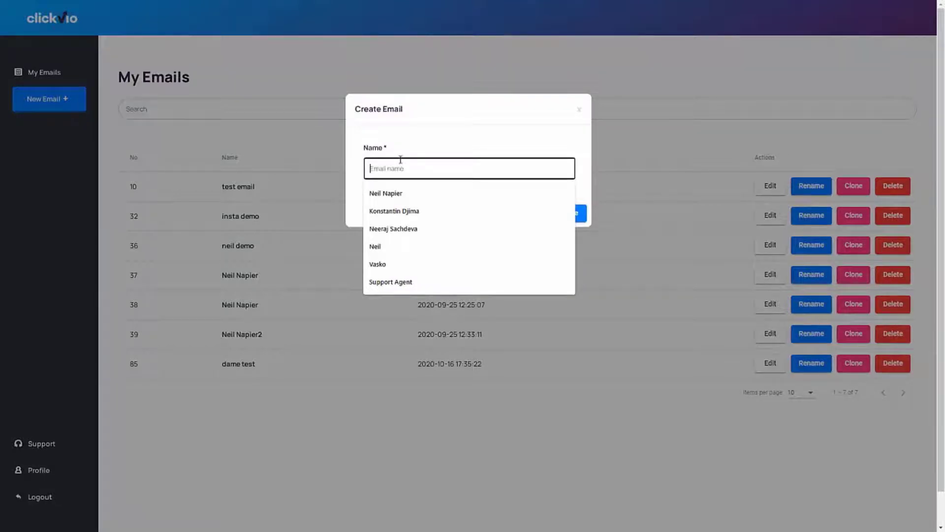
type("Clickvi")
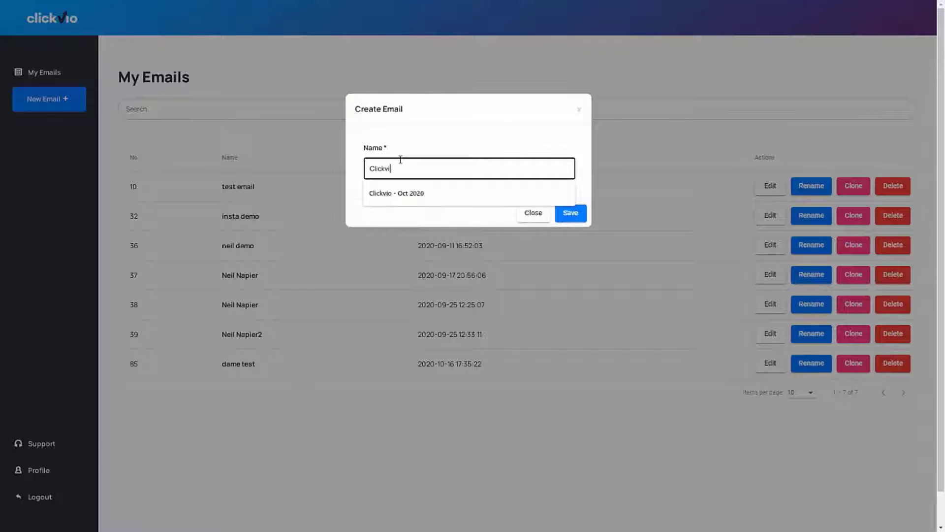
type("o recommendation")
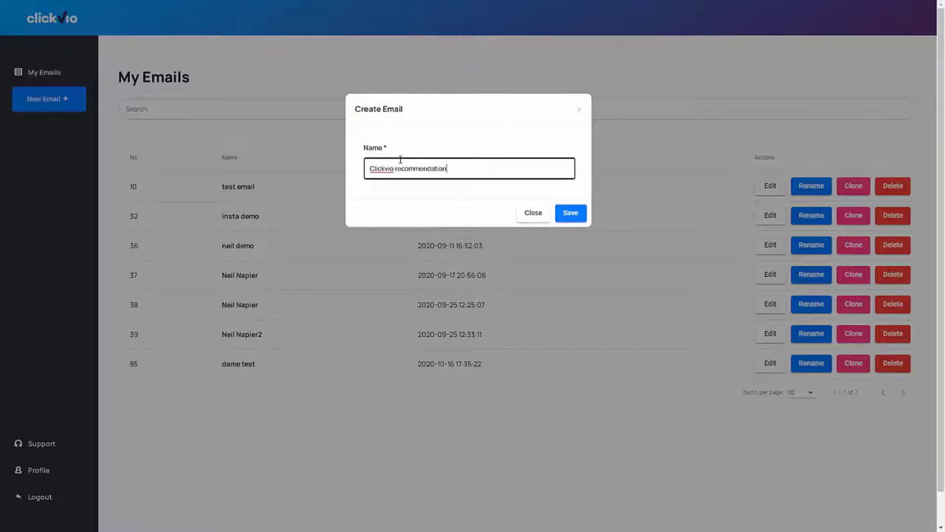
left_click(569, 213)
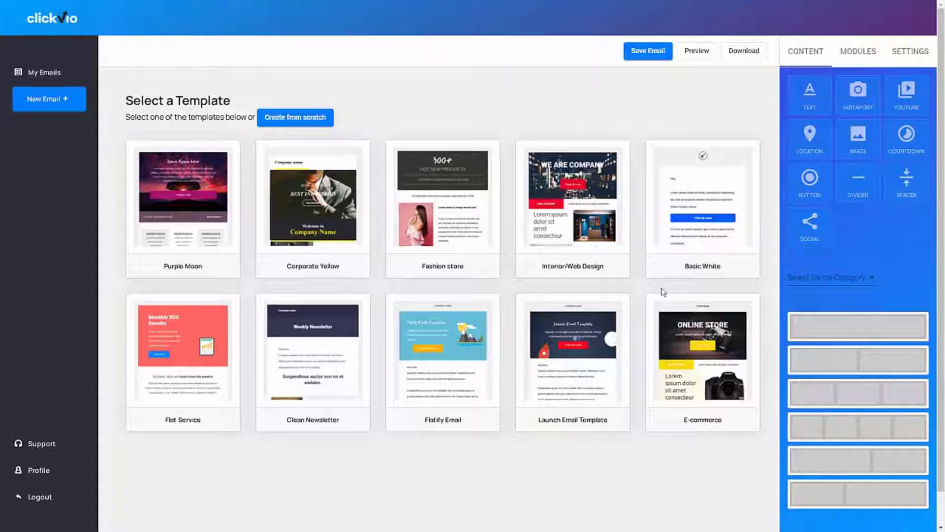
Start the email from the Basic White template and look over its layout down to the social links
left_click(726, 242)
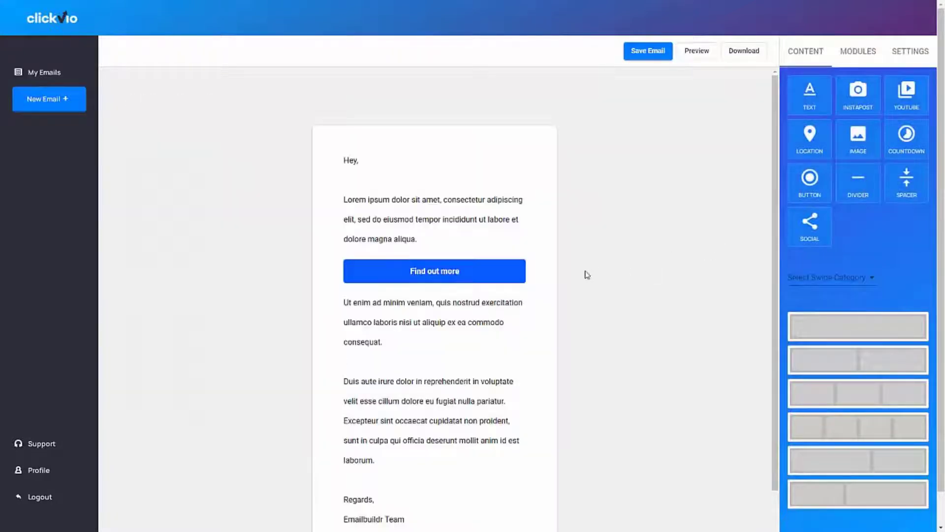
scroll(481, 328, "down", 5)
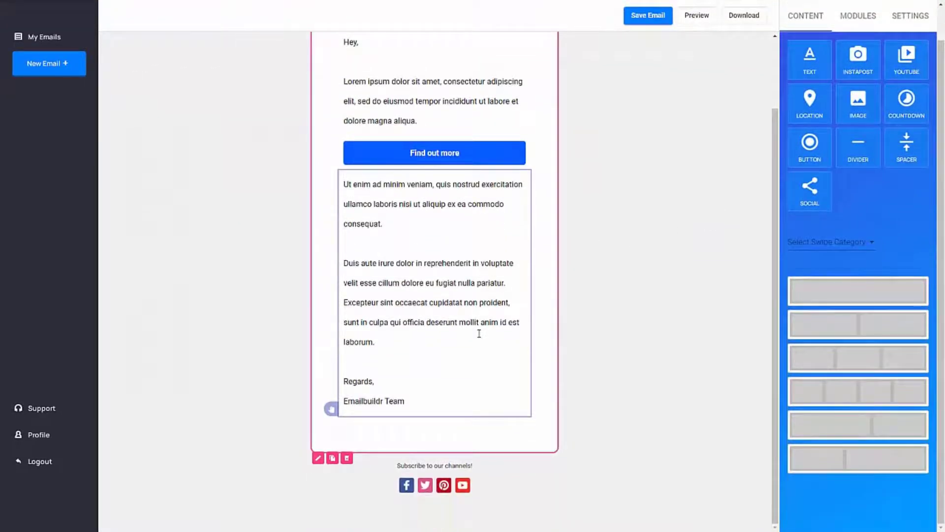
scroll(479, 333, "up", 3)
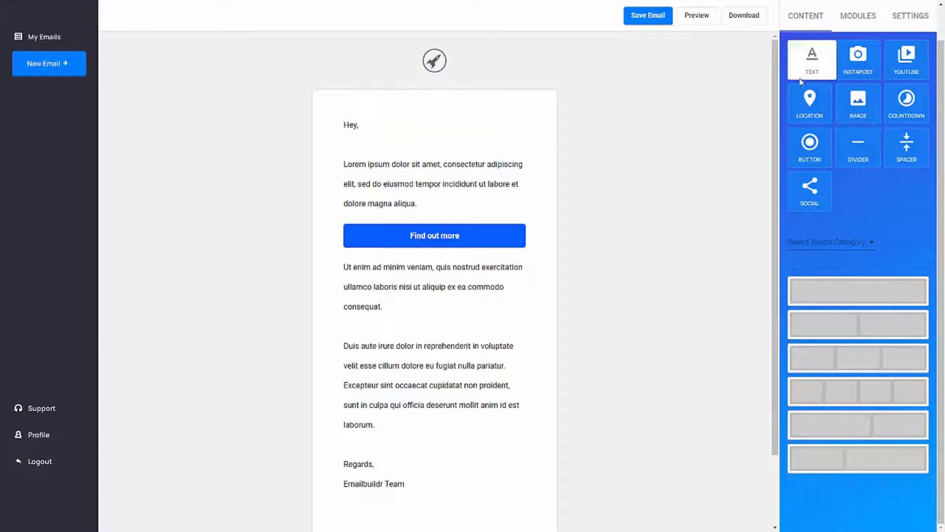
Add an empty text block above the "Hey," greeting and delete it again
left_click_drag(800, 83, 394, 128)
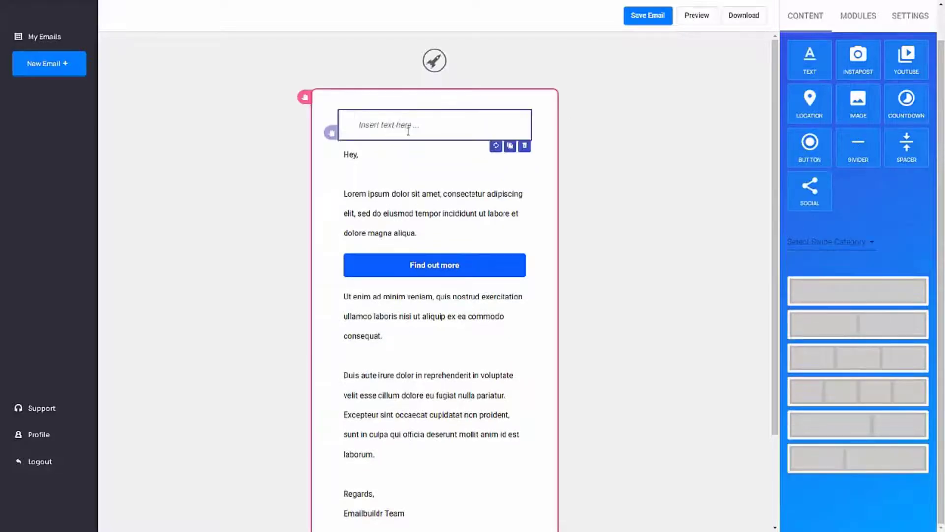
left_click(524, 147)
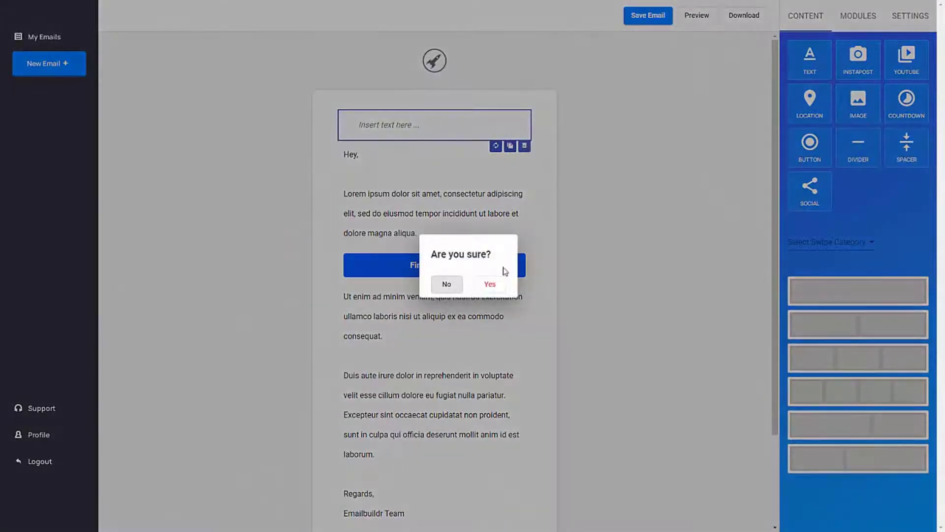
left_click(492, 284)
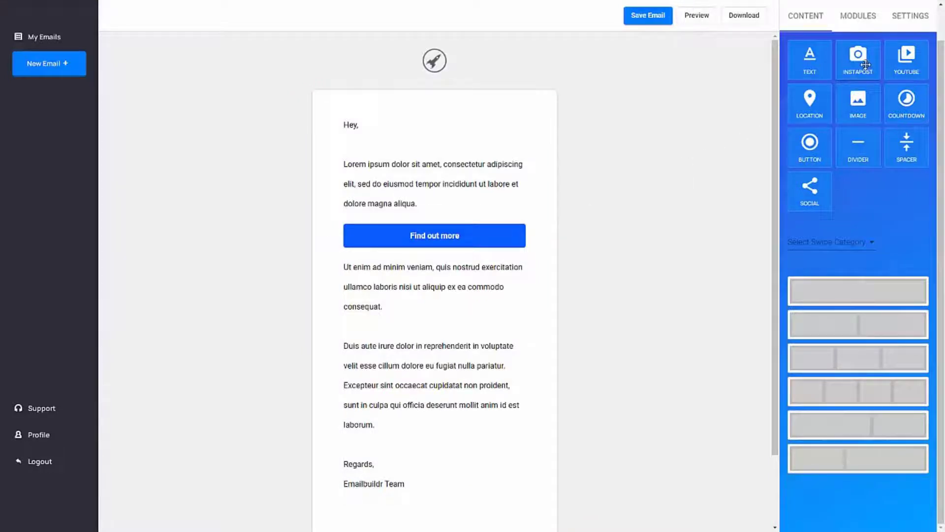
Add a YouTube video block above the "Hey," greeting and delete it again
left_click_drag(915, 63, 455, 171)
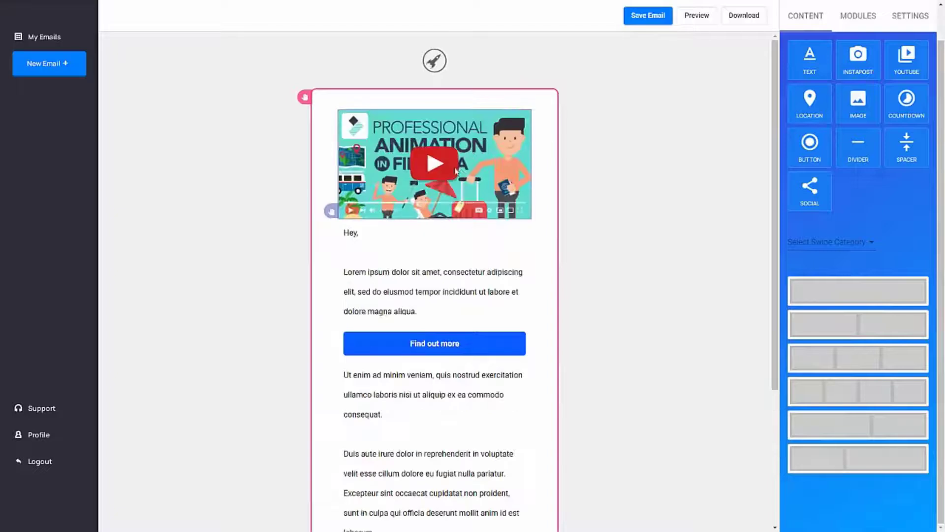
left_click(513, 171)
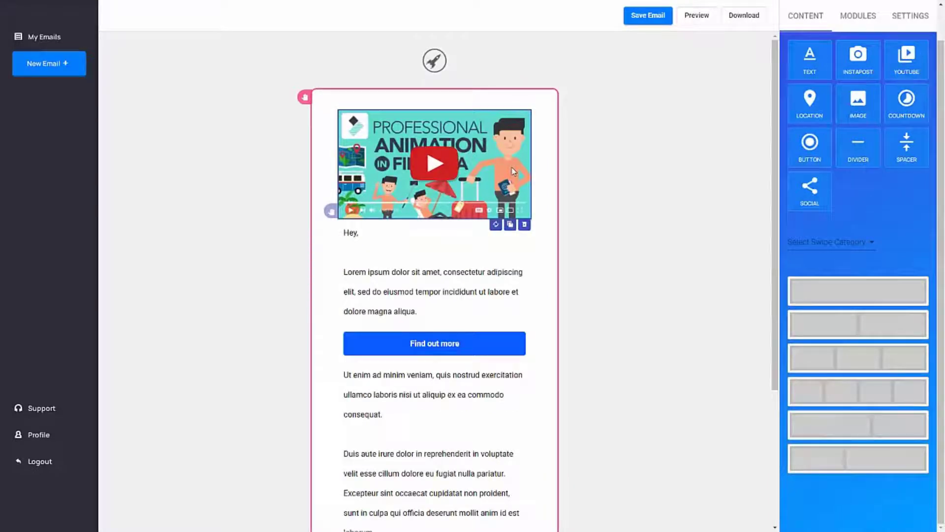
left_click(524, 224)
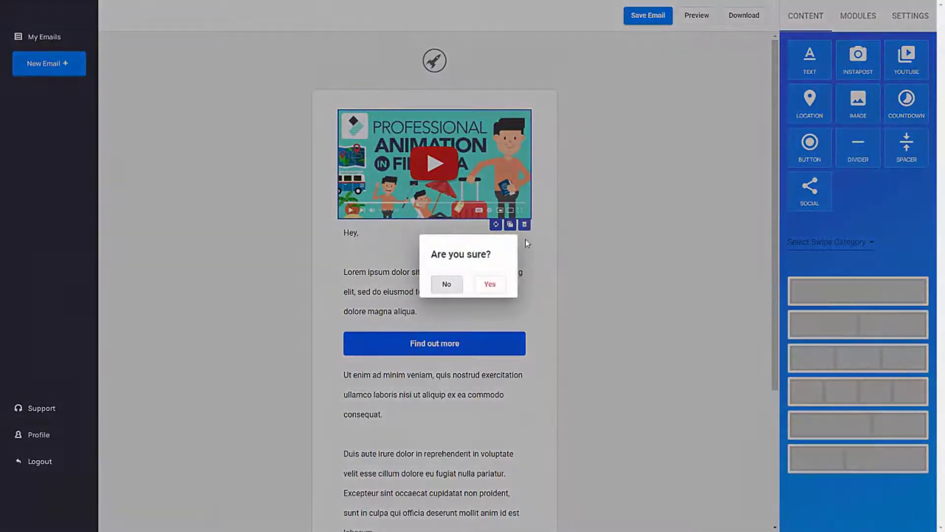
left_click(490, 284)
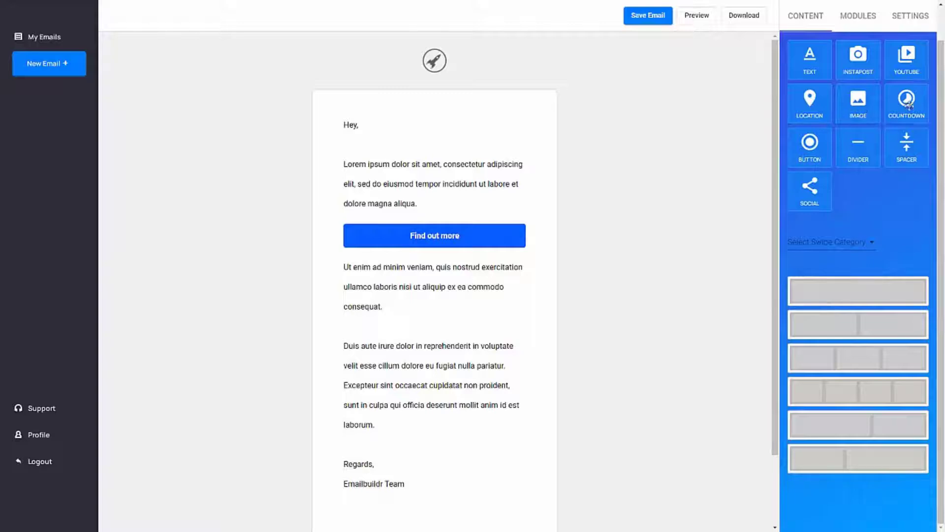
Add a countdown timer to the email and place it directly below the "Find out more" button
left_click_drag(914, 105, 470, 169)
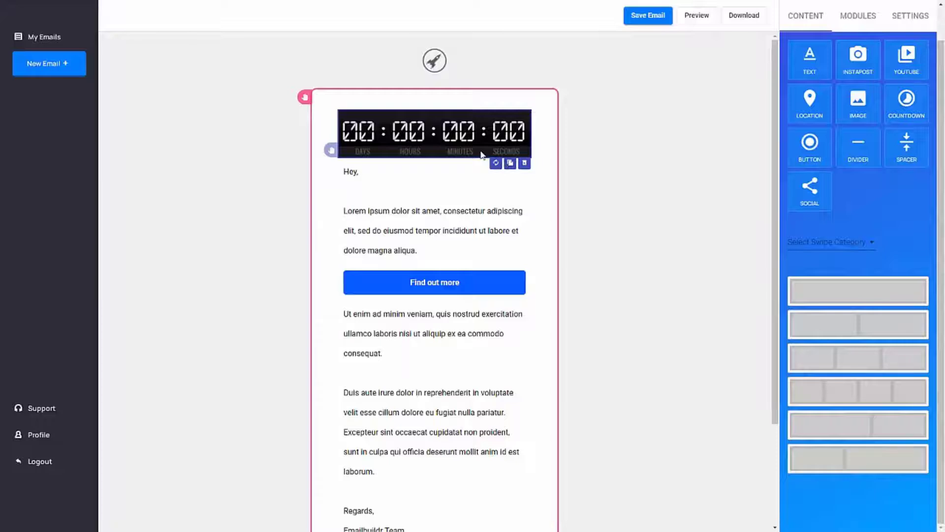
left_click_drag(482, 154, 490, 291)
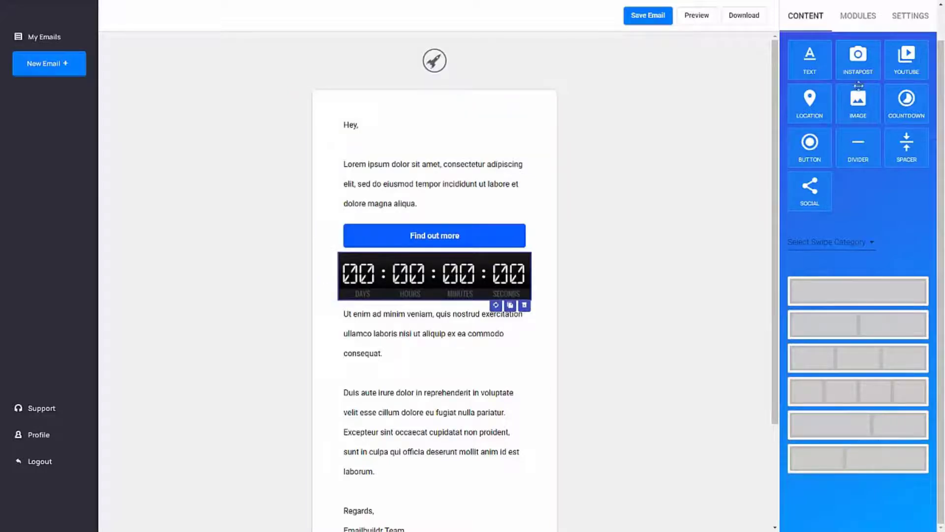
Examine the countdown timer's date, size and attribute settings and the "Find out more" button's settings, then return to the content blocks
left_click(918, 15)
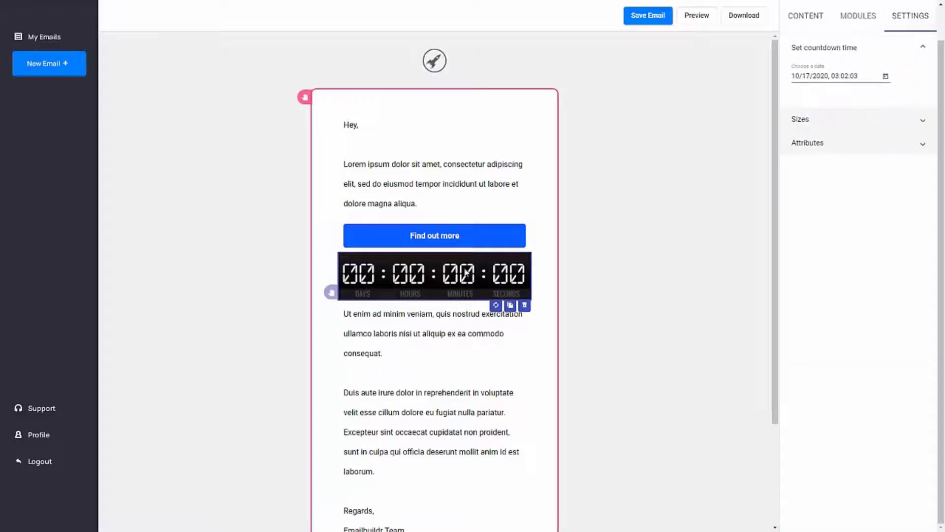
left_click(480, 242)
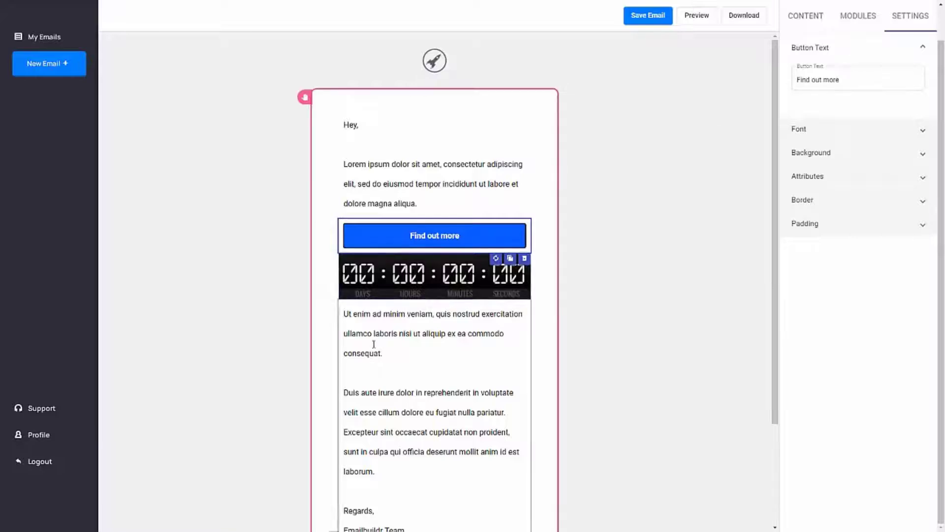
left_click(376, 288)
left_click(821, 75)
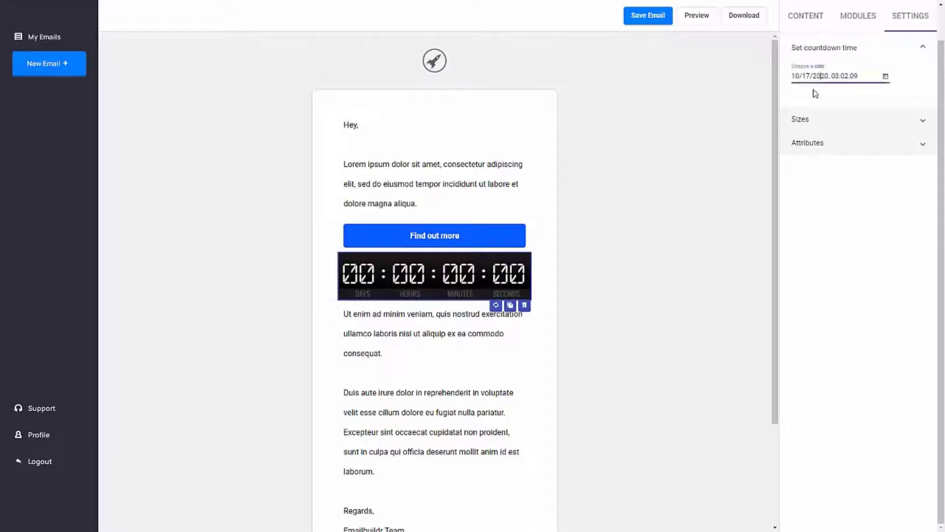
left_click(830, 121)
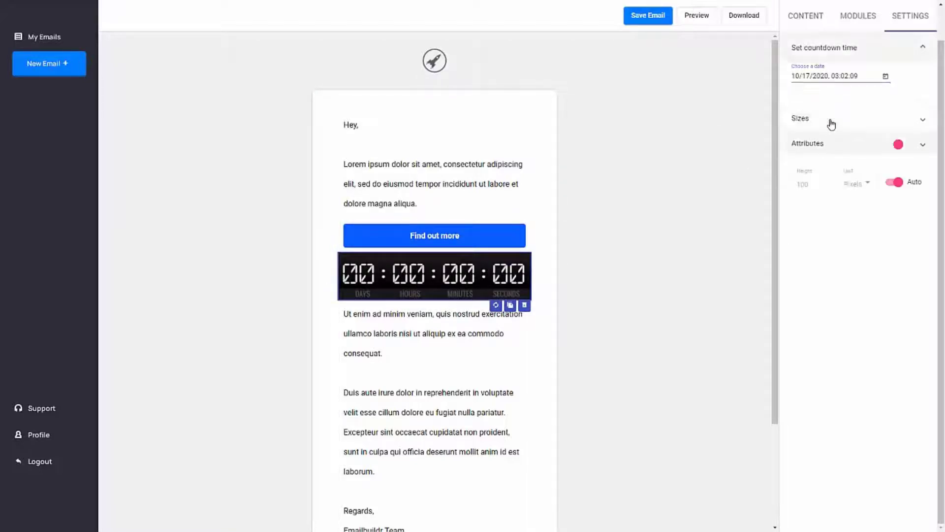
left_click(823, 199)
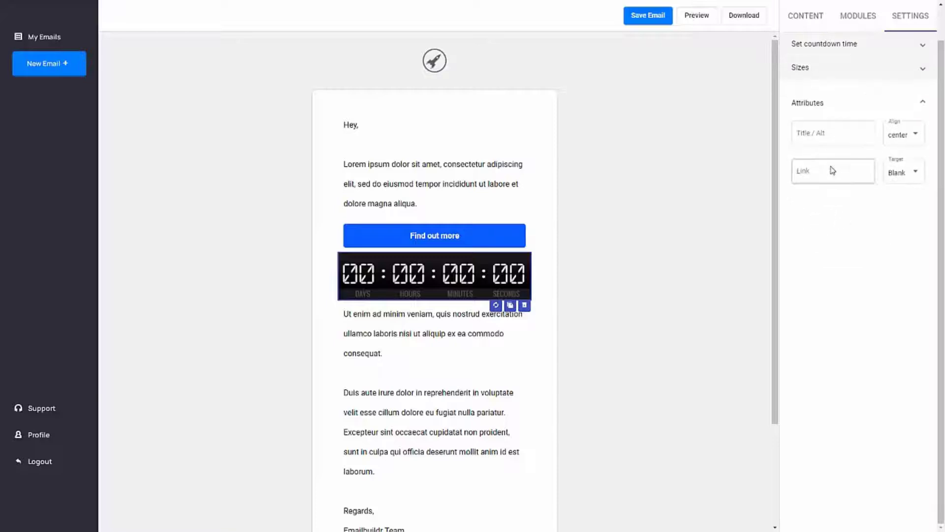
left_click(821, 25)
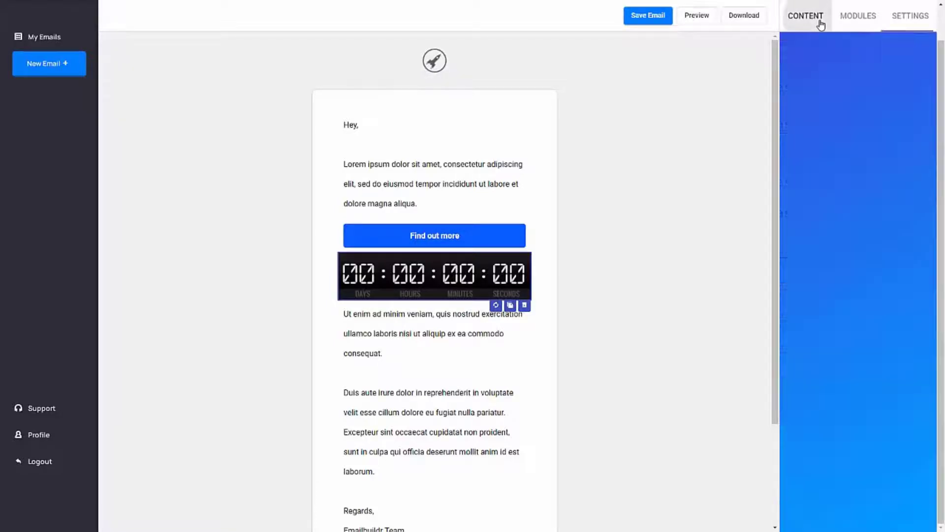
Move the countdown timer to the top of the email, directly above the "Hey," greeting
left_click_drag(907, 103, 476, 108)
left_click_drag(331, 292, 335, 133)
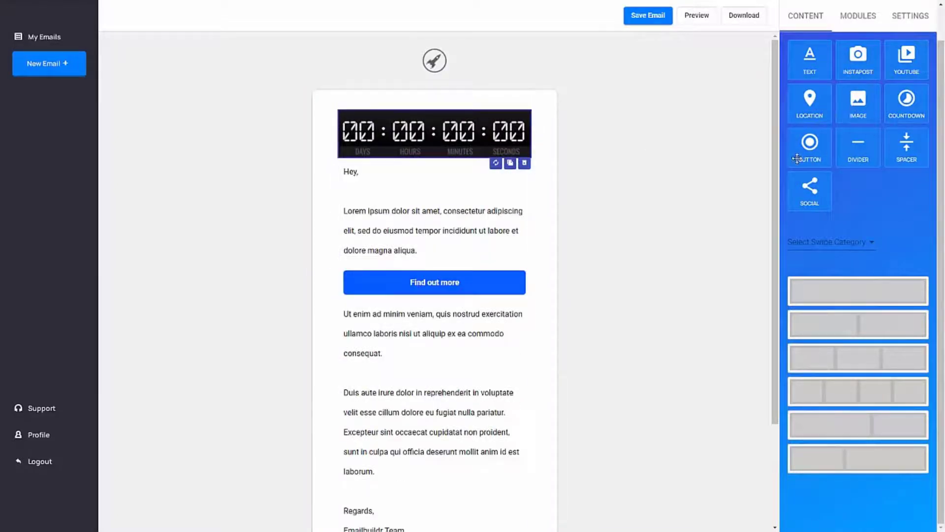
Add a social block directly above the "Find out more" button and give it a Facebook icon
left_click_drag(820, 203, 417, 250)
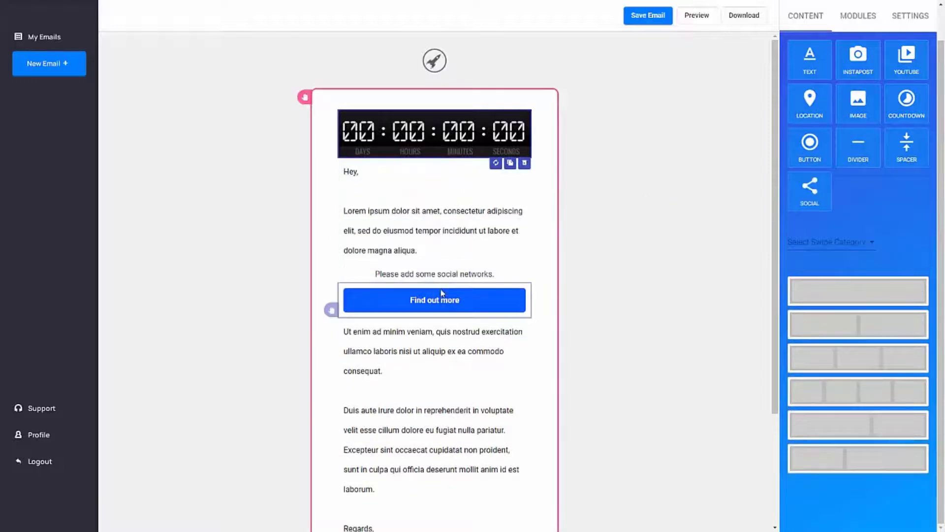
left_click(447, 274)
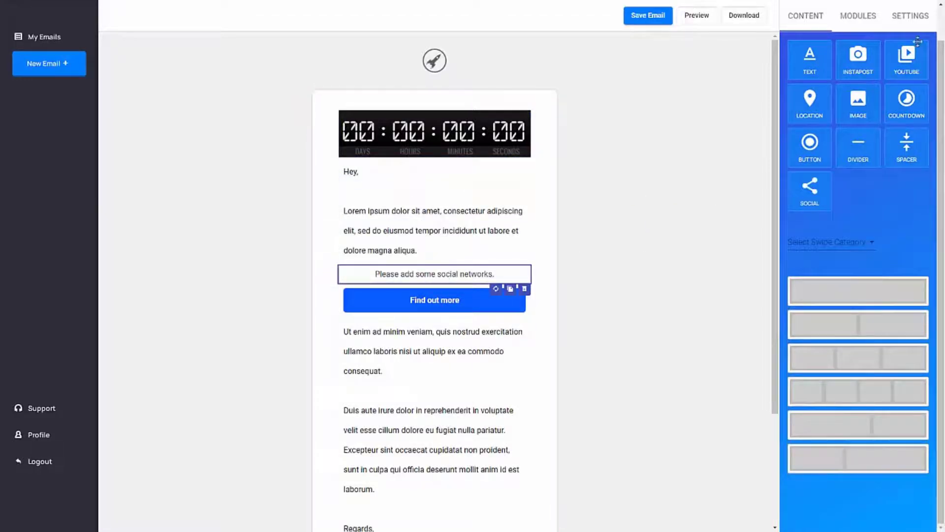
left_click(910, 17)
left_click(861, 93)
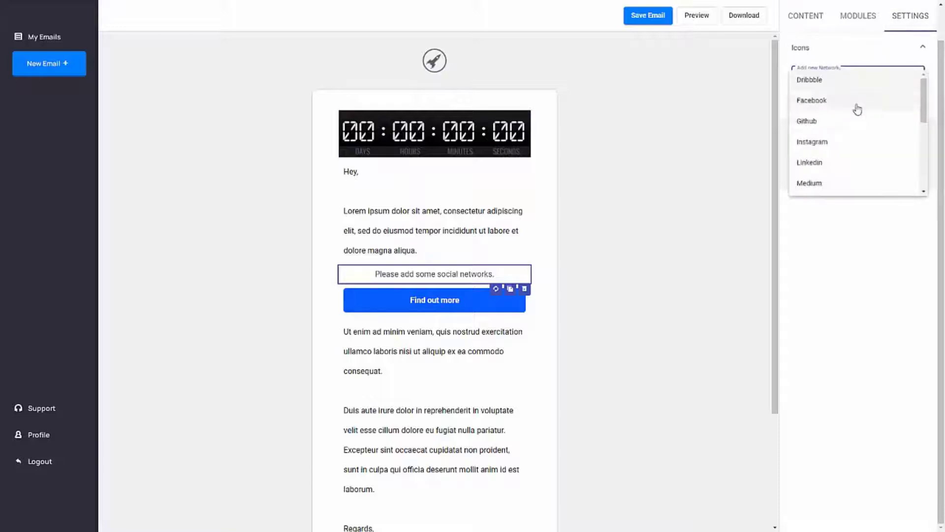
left_click(850, 99)
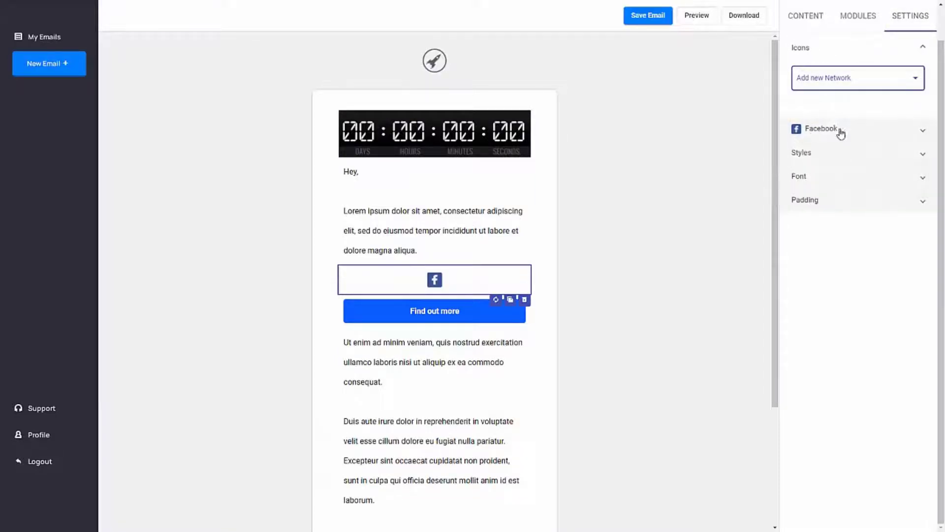
Add the Instagram and Pinterest networks to the social block
left_click(885, 87)
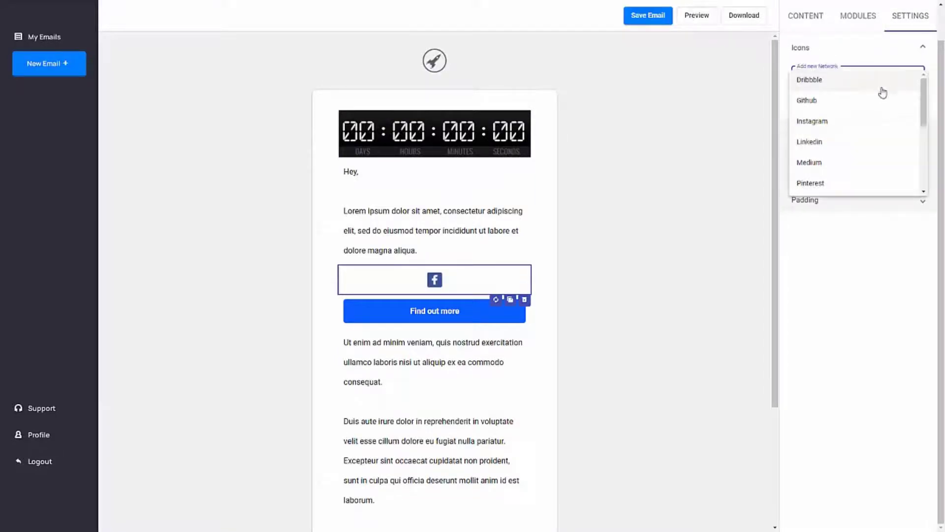
left_click(863, 125)
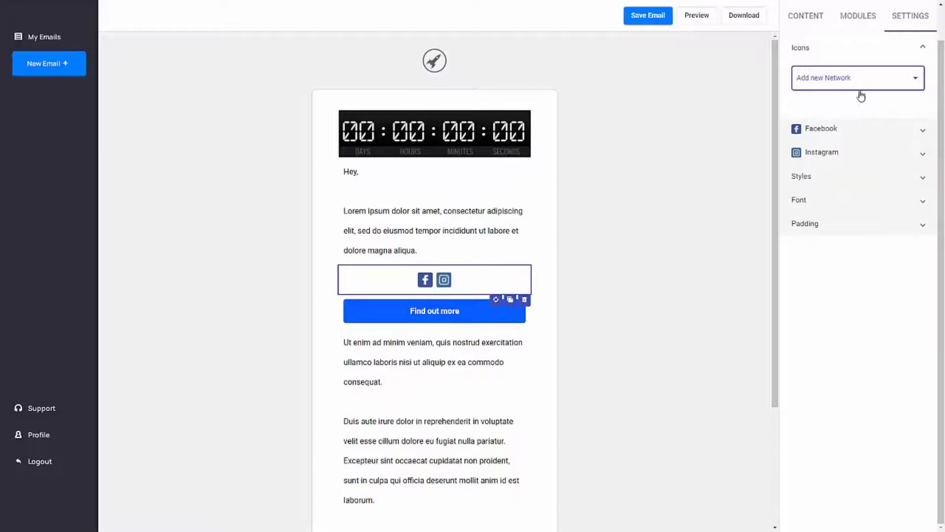
left_click(861, 89)
left_click(850, 163)
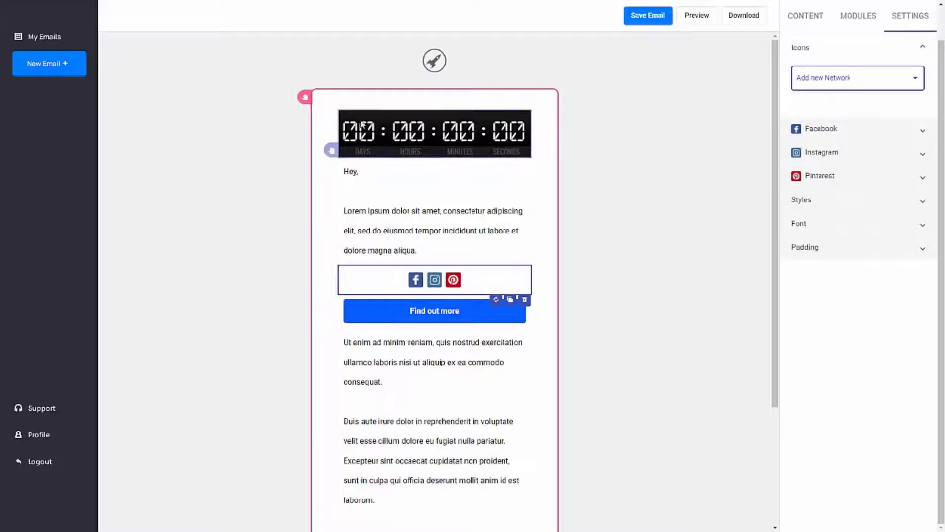
Load the Beauty/Skin Care List Nurturing swipe category and look through its email sequences
left_click(814, 25)
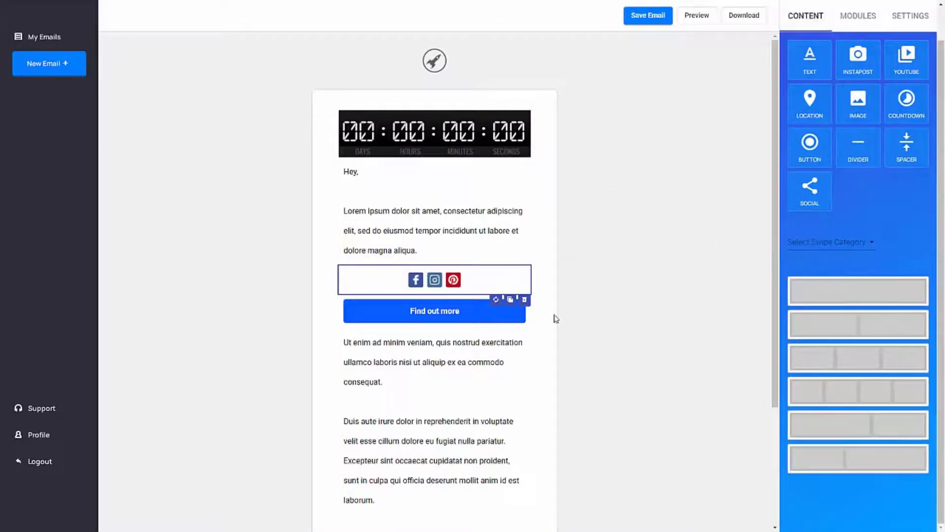
scroll(470, 354, "down", 3)
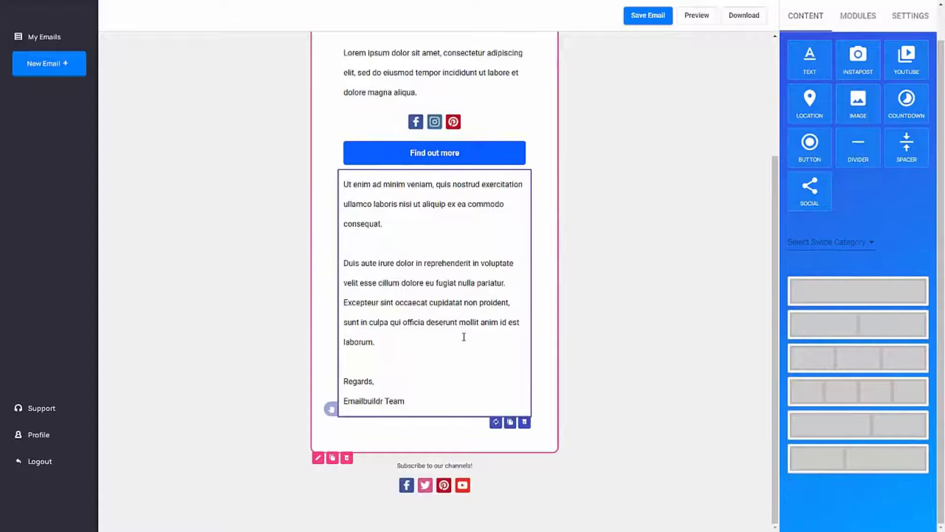
left_click(429, 289)
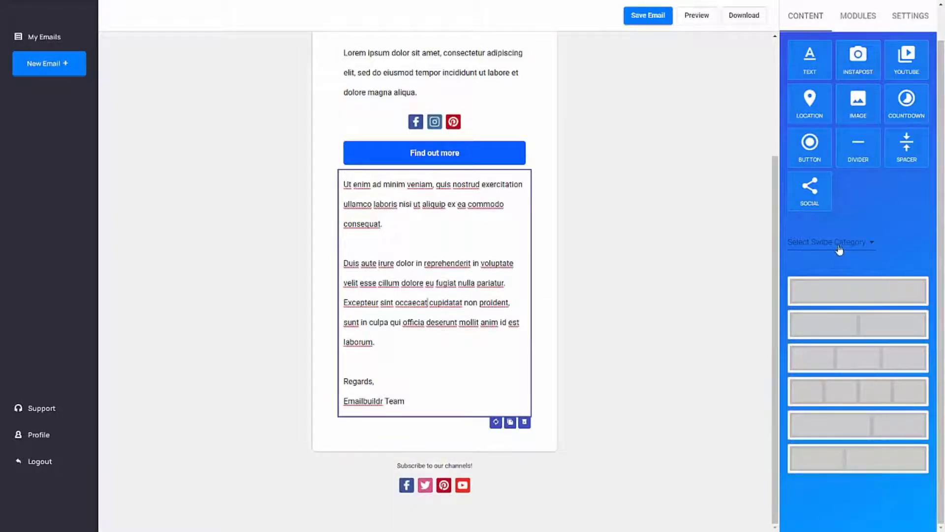
left_click(838, 245)
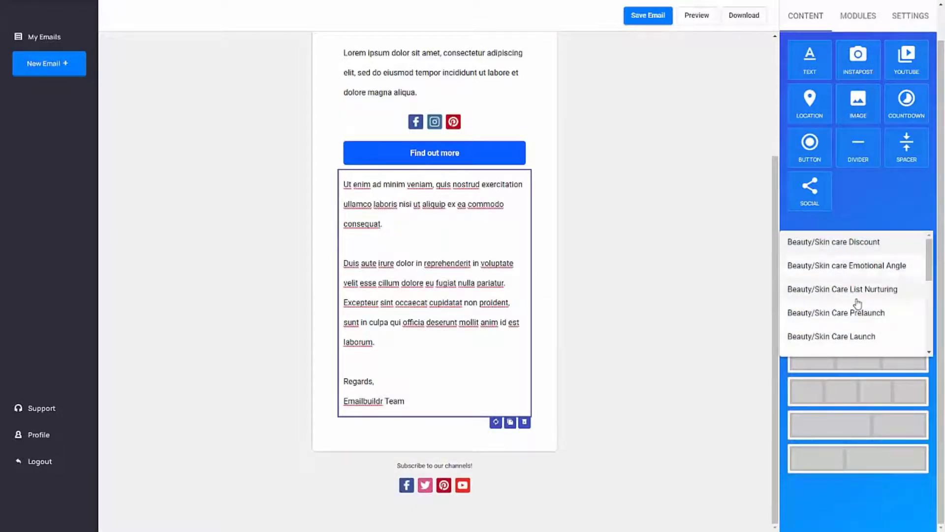
scroll(856, 305, "down", 5)
scroll(859, 297, "up", 3)
left_click(858, 300)
scroll(881, 309, "down", 8)
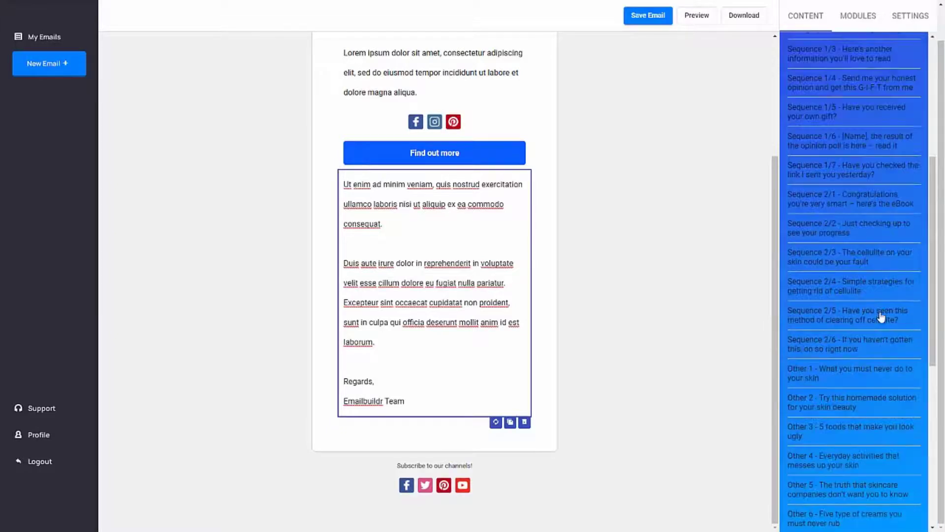
scroll(879, 334, "up", 3)
scroll(879, 329, "up", 5)
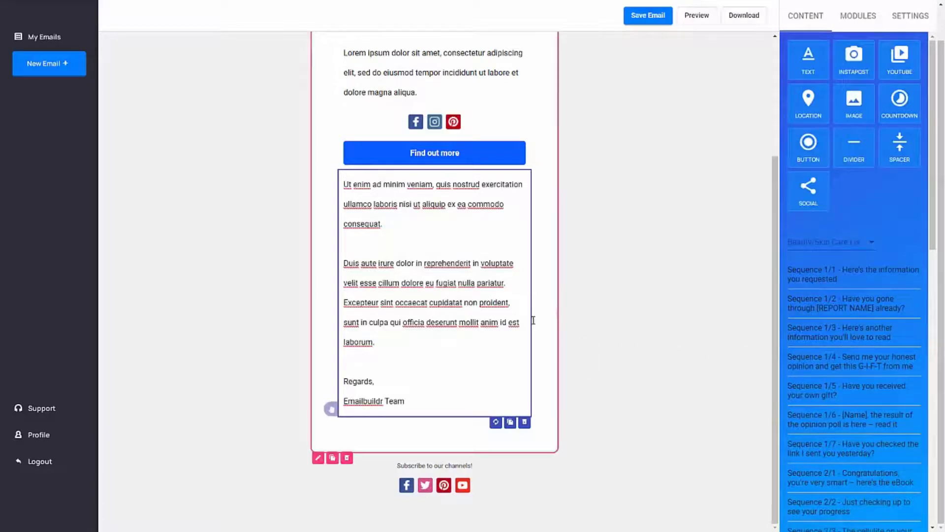
Insert the "Sequence 1/3 - Here's another information you'll love to read" swipe and delete the placeholder text block below the "Find out more" button
left_click_drag(824, 327, 428, 331)
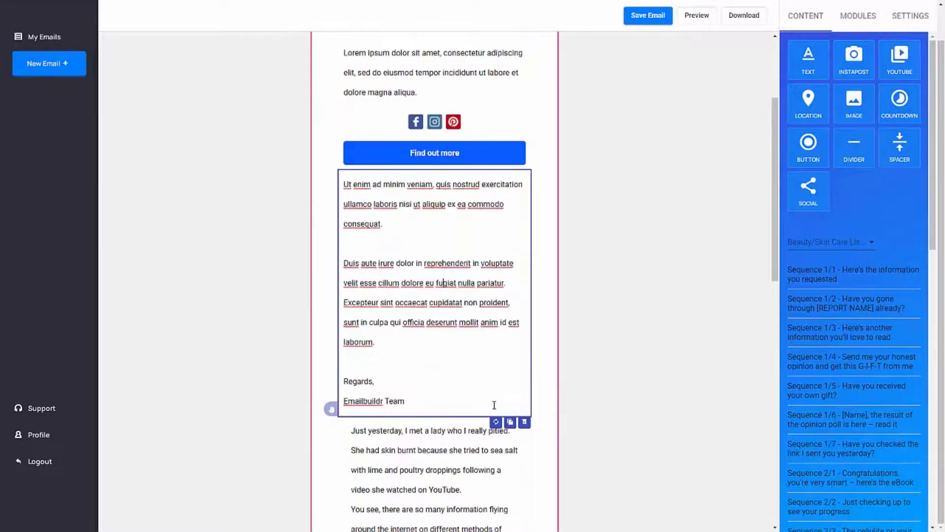
left_click(524, 421)
left_click(490, 283)
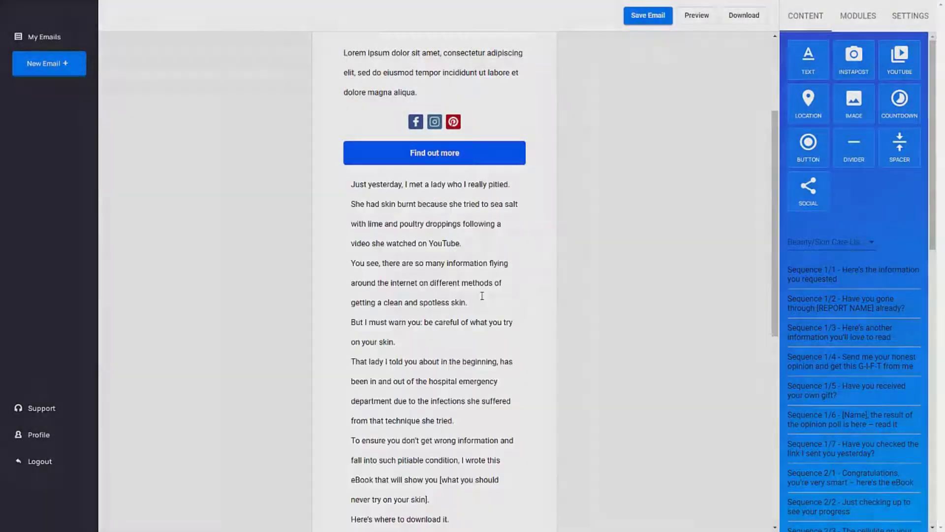
Read through the inserted swipe text, examine the available modules and the text block's font settings, and return to the content blocks
scroll(448, 303, "down", 8)
scroll(450, 311, "up", 6)
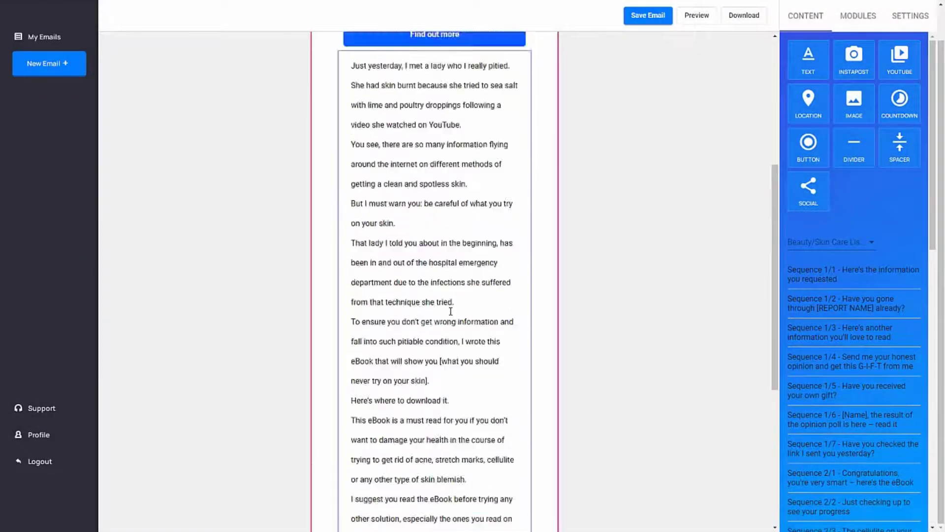
scroll(450, 311, "up", 5)
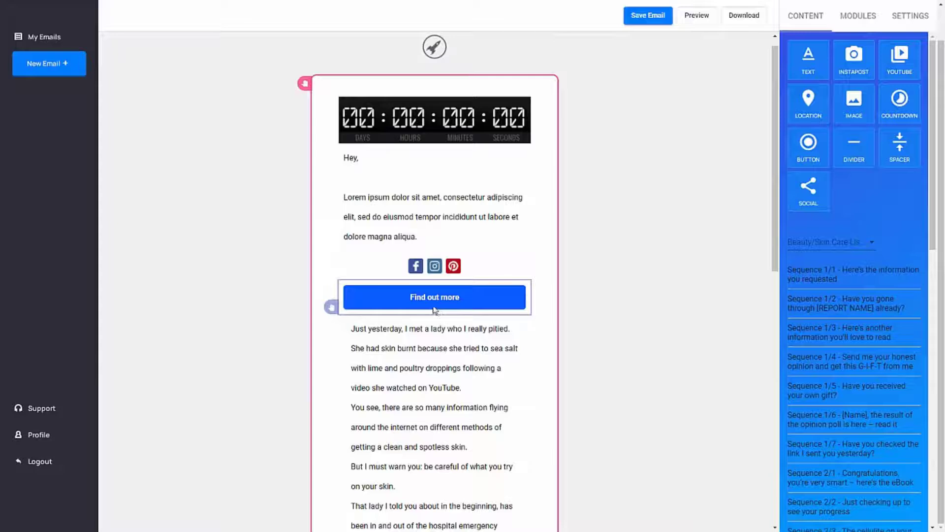
scroll(460, 314, "up", 1)
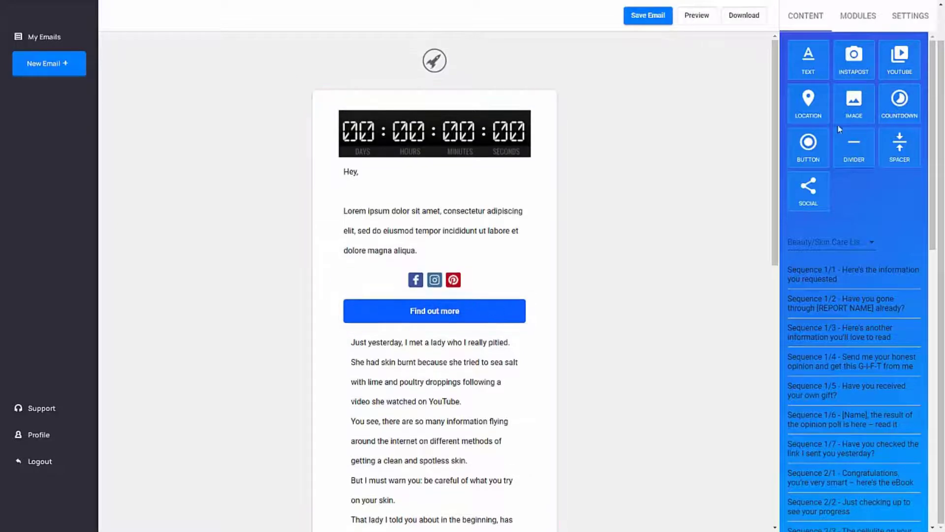
left_click(858, 31)
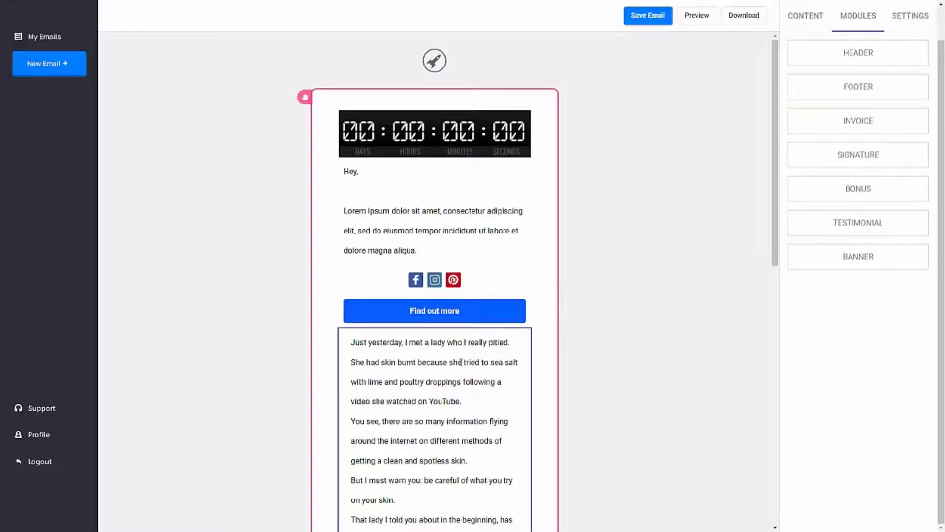
left_click(912, 19)
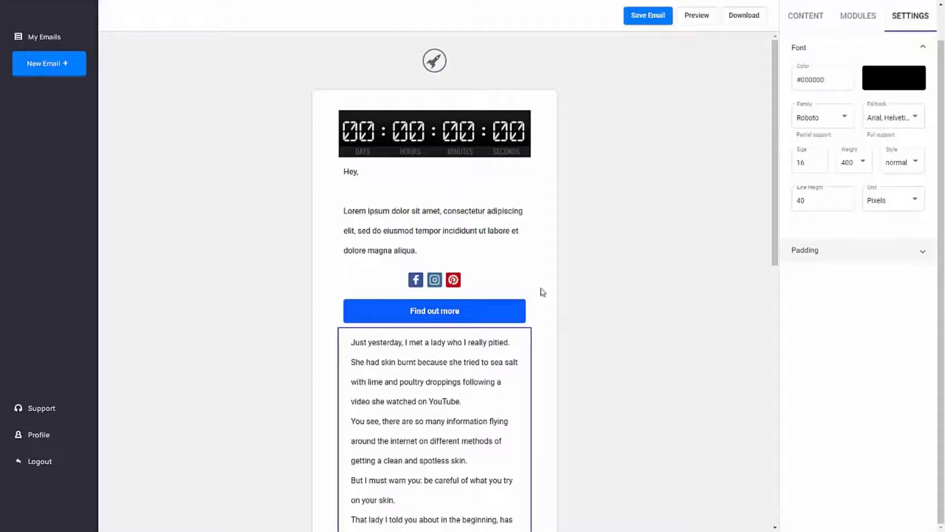
scroll(435, 344, "down", 10)
scroll(438, 383, "up", 15)
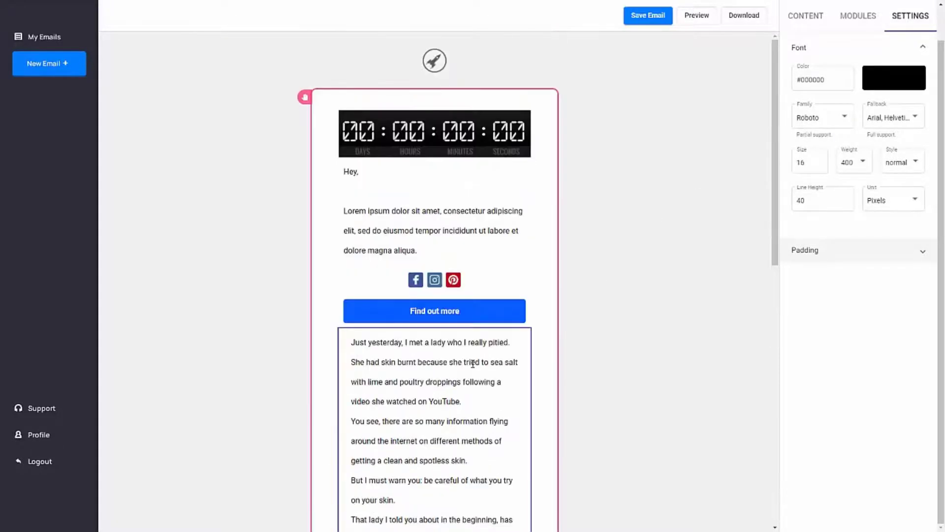
left_click(806, 17)
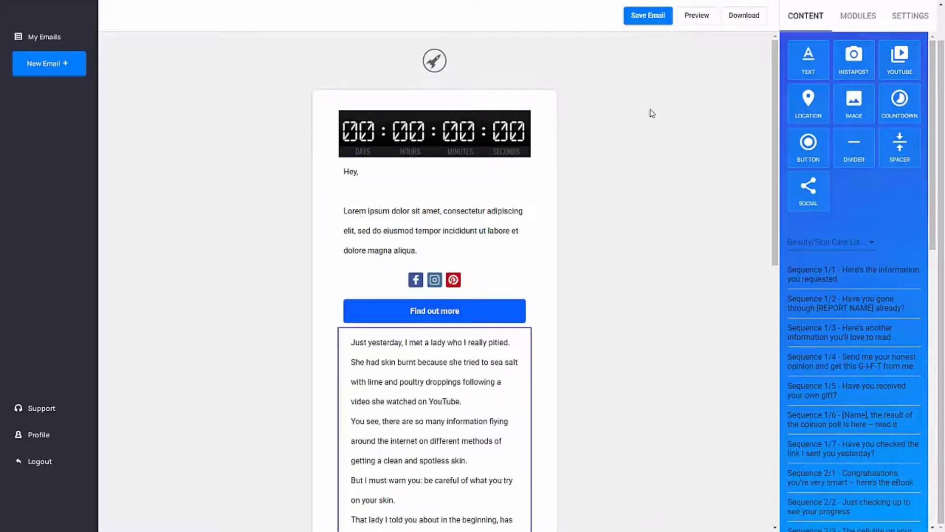
Save the email and look through its desktop preview
scroll(664, 93, "up", 1)
left_click(690, 55)
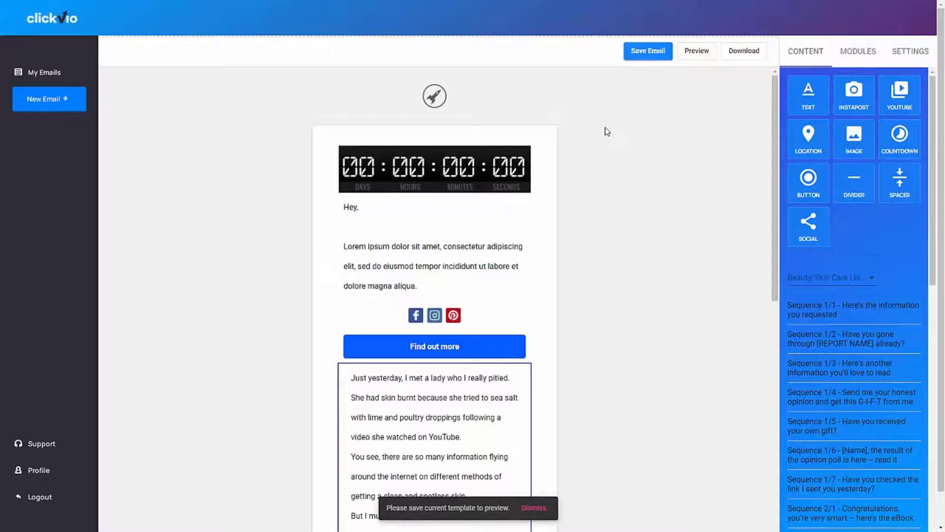
left_click(691, 52)
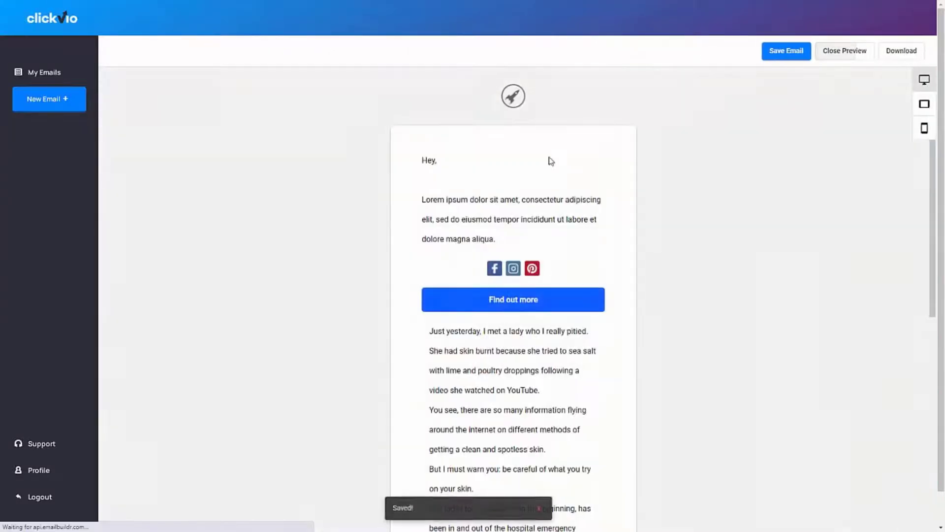
scroll(531, 248, "down", 5)
scroll(529, 247, "up", 5)
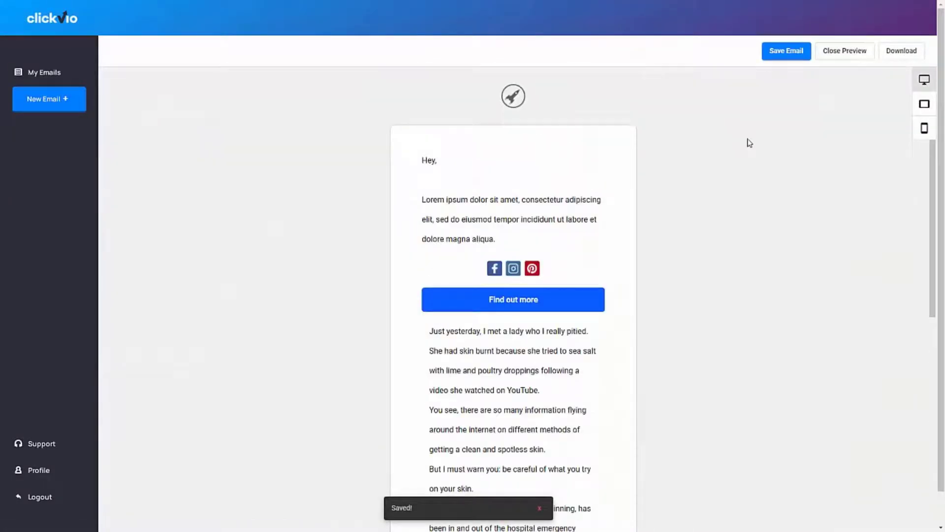
Check the email preview at mobile, tablet and desktop sizes and close the preview
left_click(928, 130)
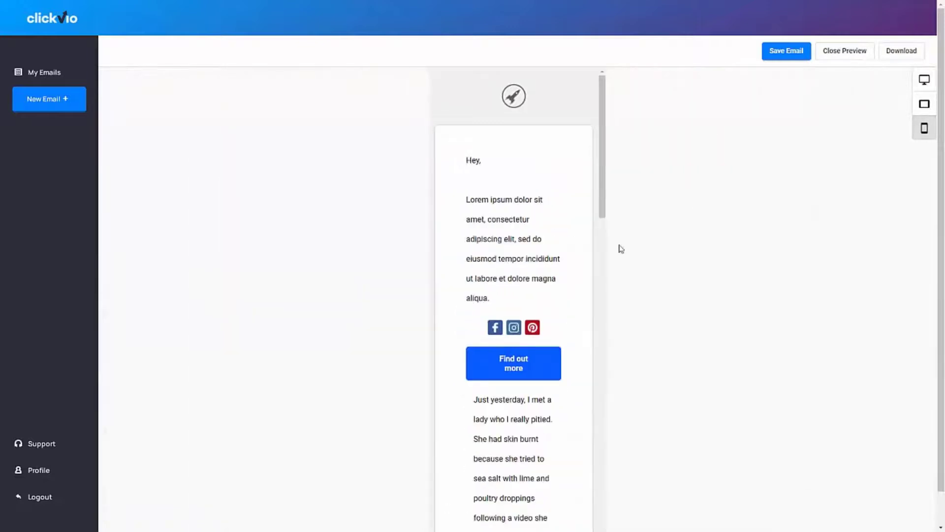
scroll(546, 291, "down", 10)
scroll(548, 304, "up", 10)
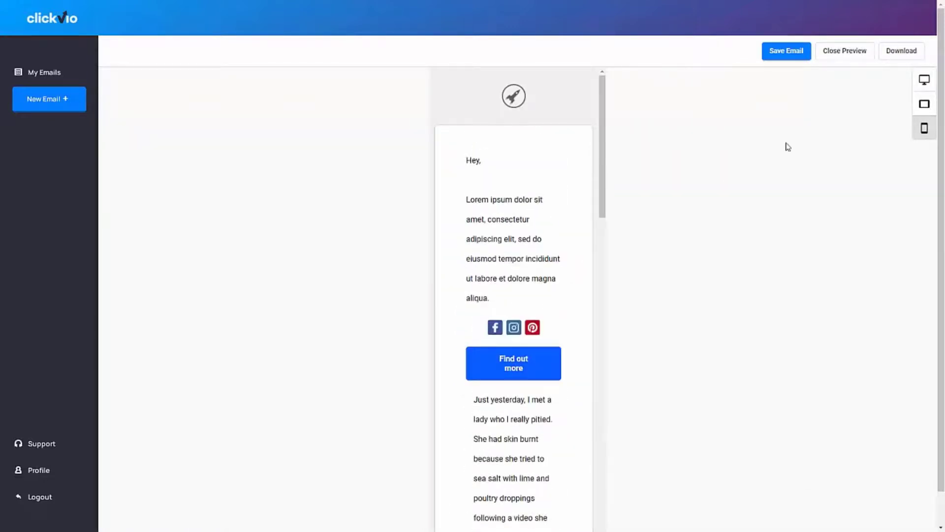
left_click(924, 104)
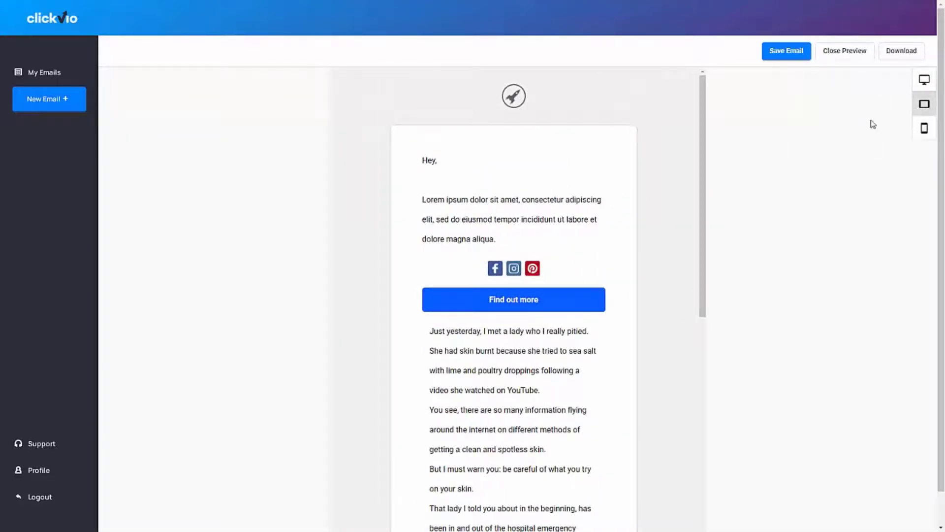
left_click(924, 80)
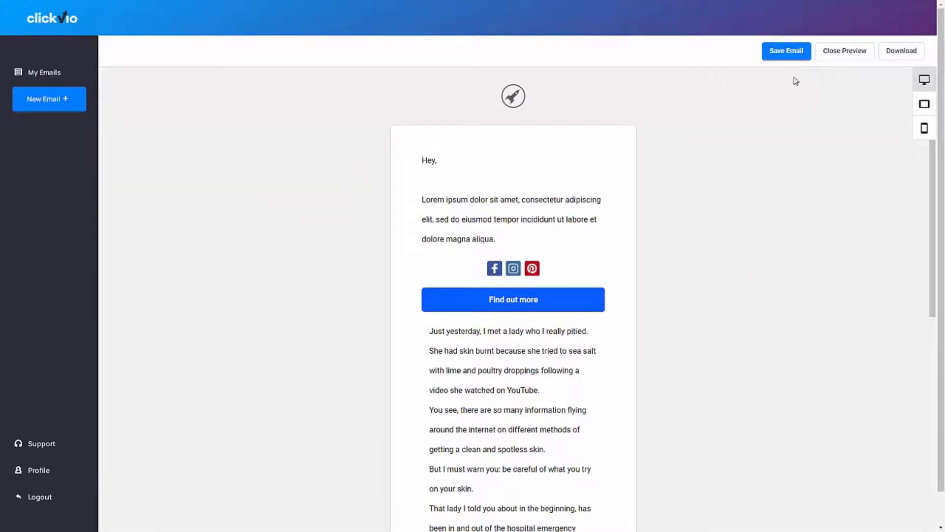
left_click(833, 60)
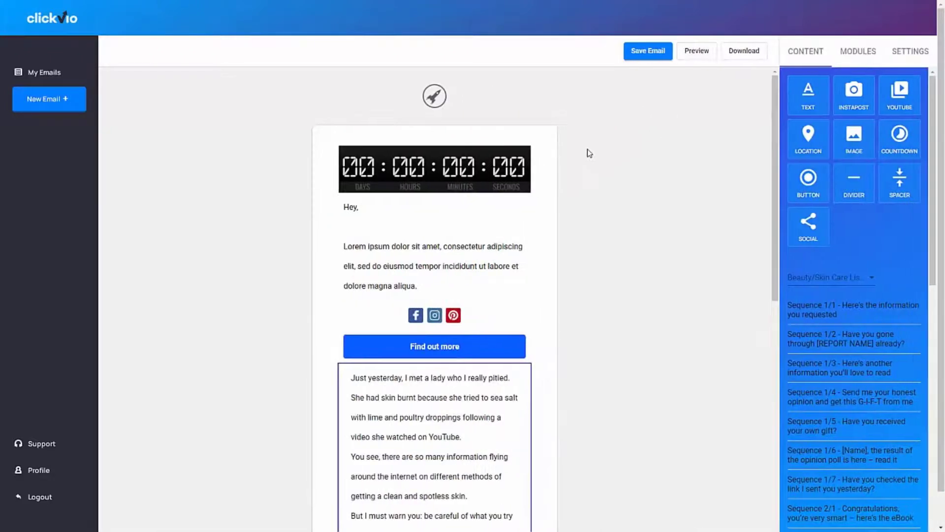
Download the email as HTML output and show the downloaded file in its folder
left_click(746, 54)
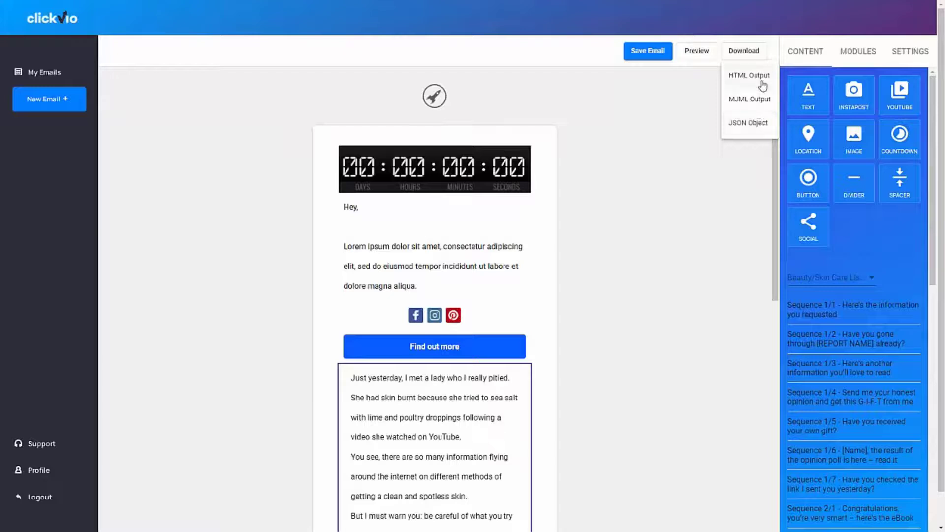
left_click(738, 76)
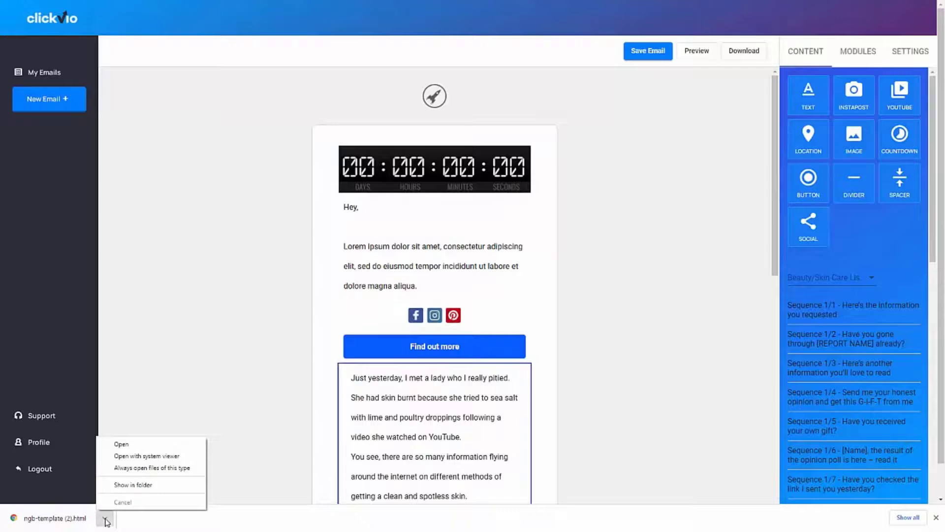
left_click(133, 484)
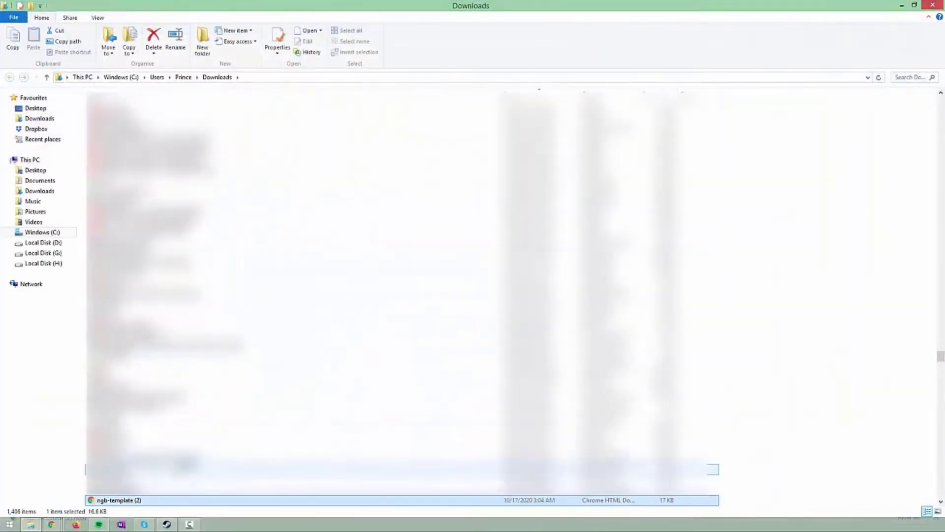
Open the downloaded "ngb-template (2)" file in Notepad and copy all of its HTML code
right_click(143, 503)
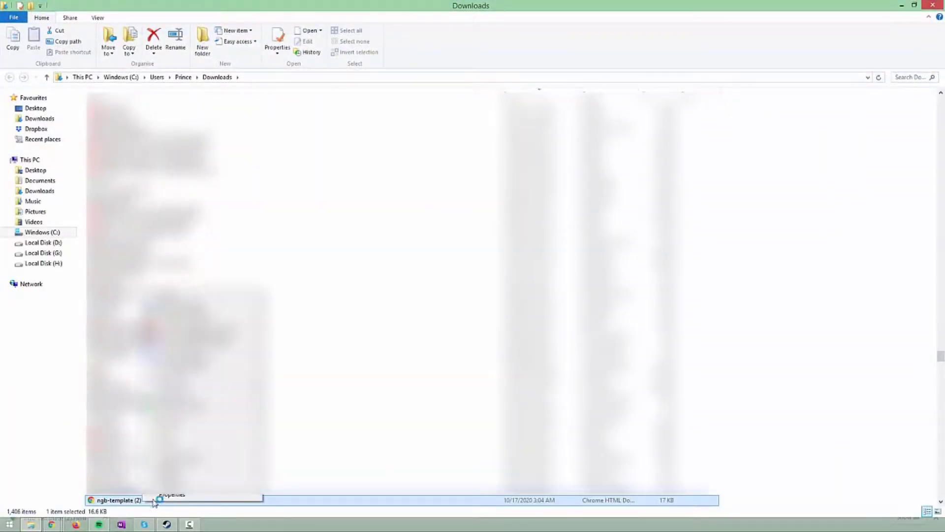
mouse_move(207, 378)
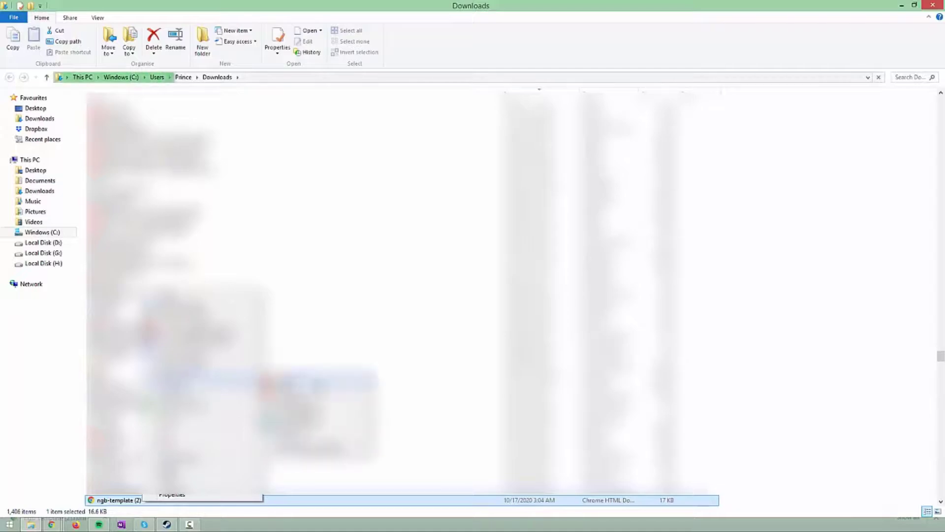
left_click(315, 436)
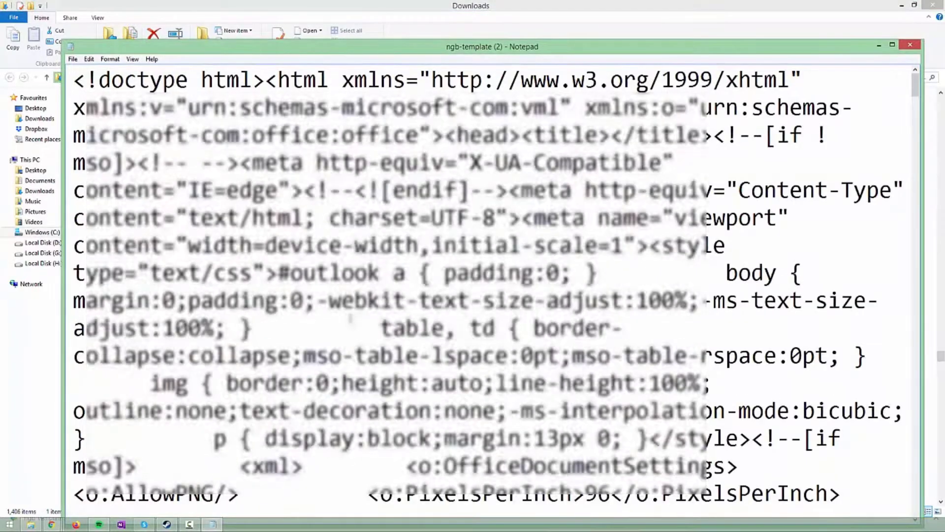
key("ctrl+a")
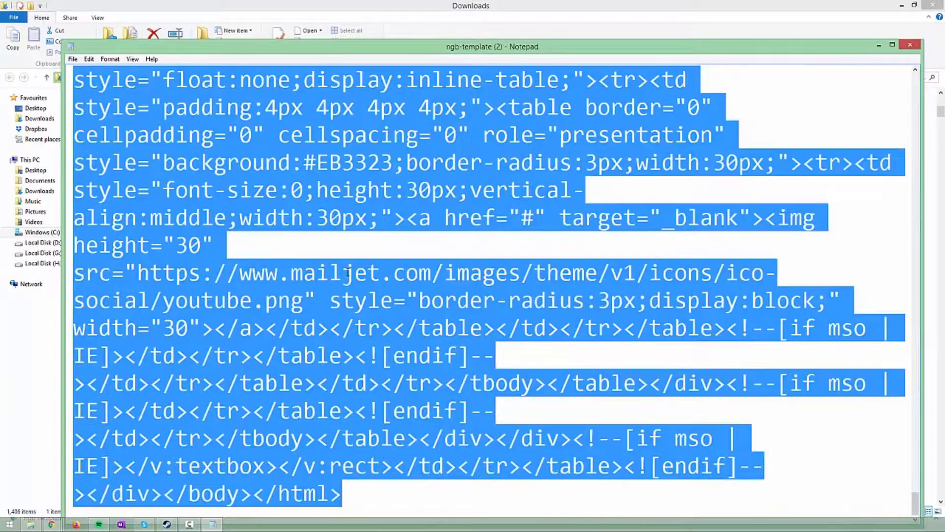
right_click(344, 194)
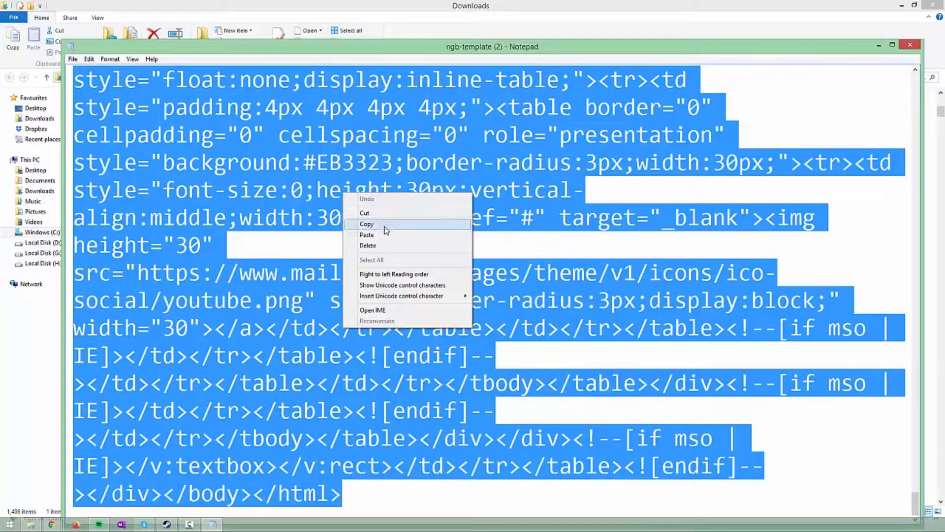
left_click(374, 225)
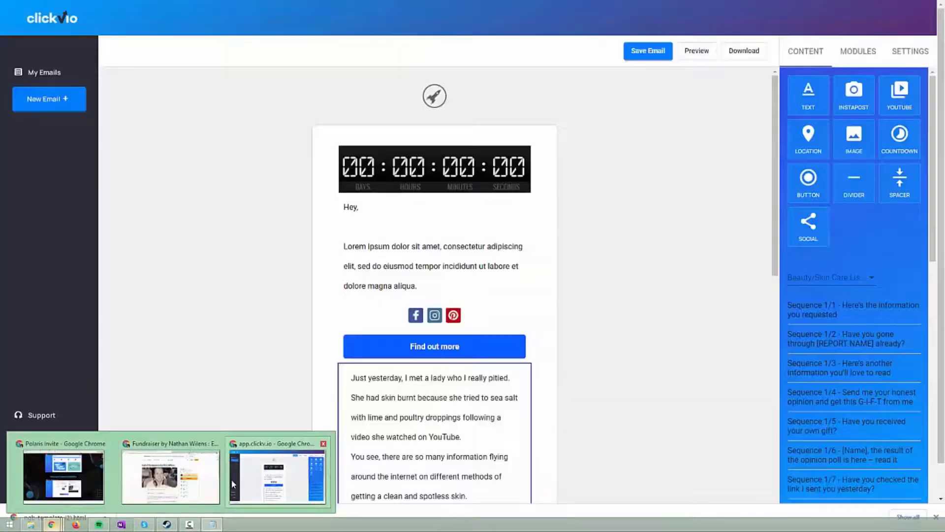
Switch to Mailvio in a new browser tab and set up an email campaign named "Clickvio recommendation" with the subject "Go get this..."
left_click(273, 475)
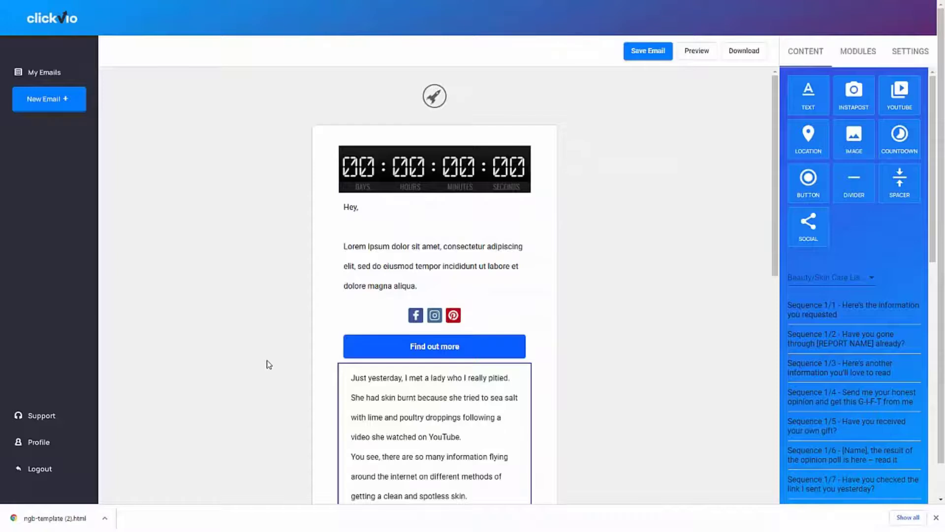
key("ctrl+t")
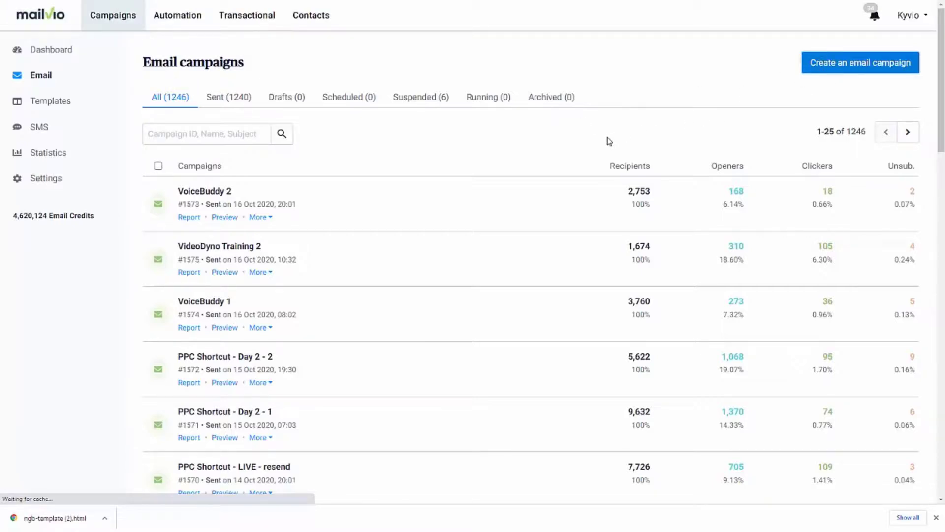
left_click(251, 187)
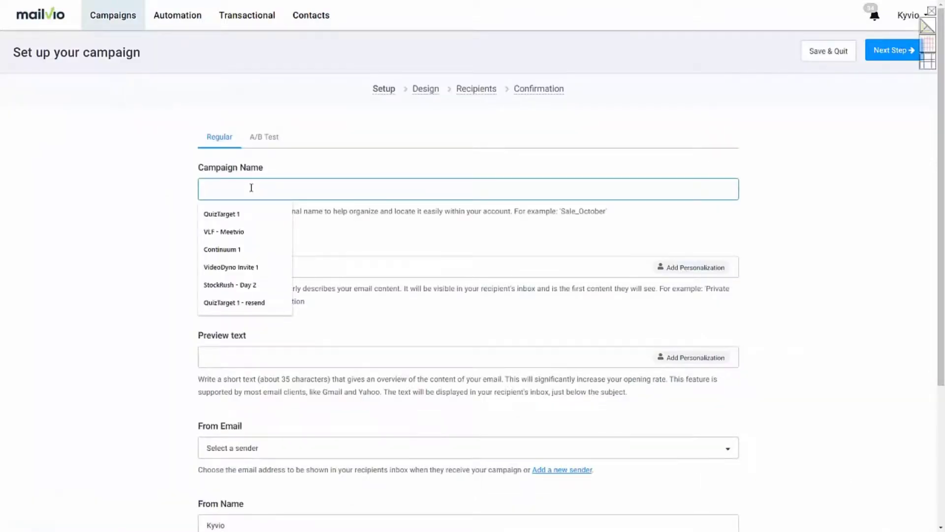
type("Clickvio ")
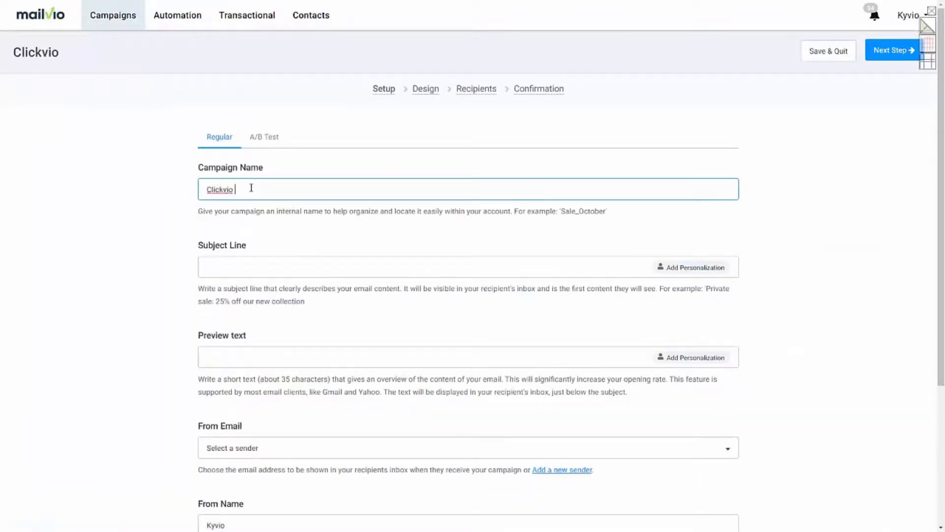
type("recommendation")
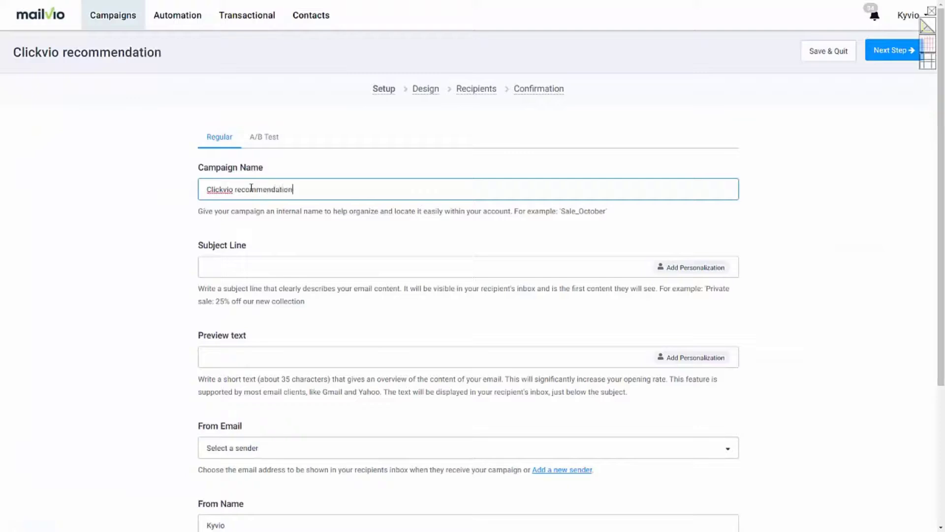
key("Tab")
type("Go get this.")
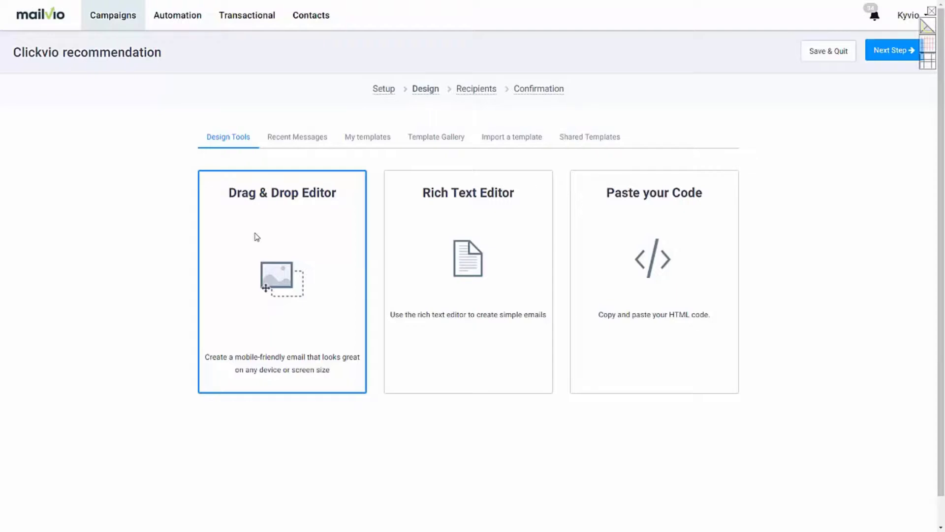
Choose pasting your own code as the campaign's design method, paste the copied HTML and save it
left_click(621, 240)
left_click(454, 242)
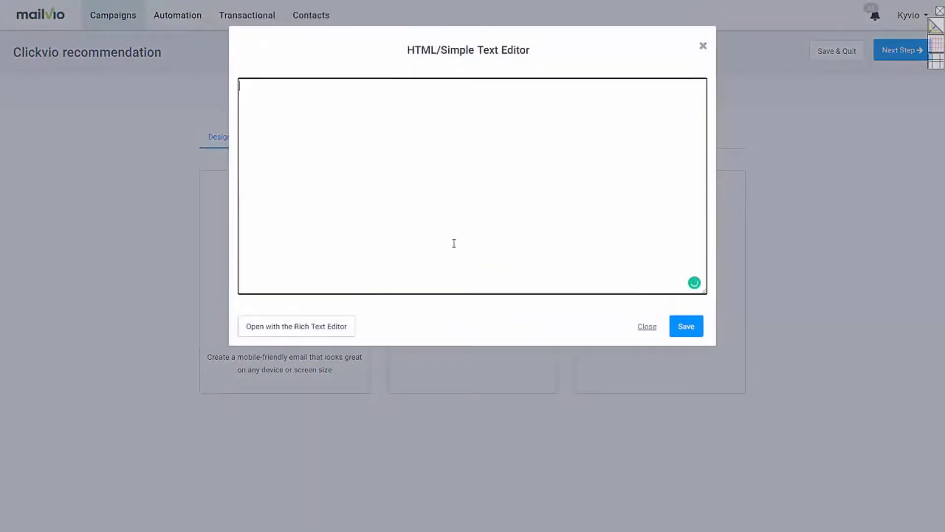
key("ctrl+v")
scroll(576, 227, "up", 20)
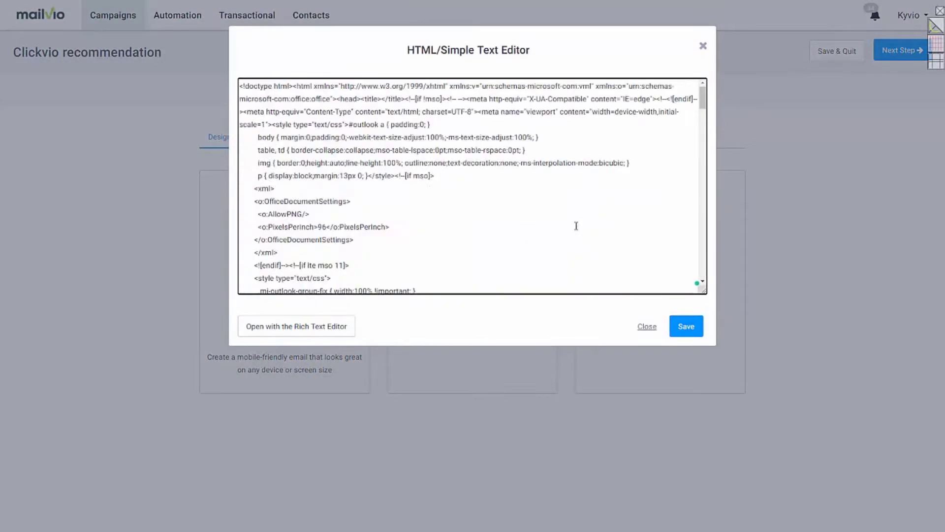
left_click(686, 328)
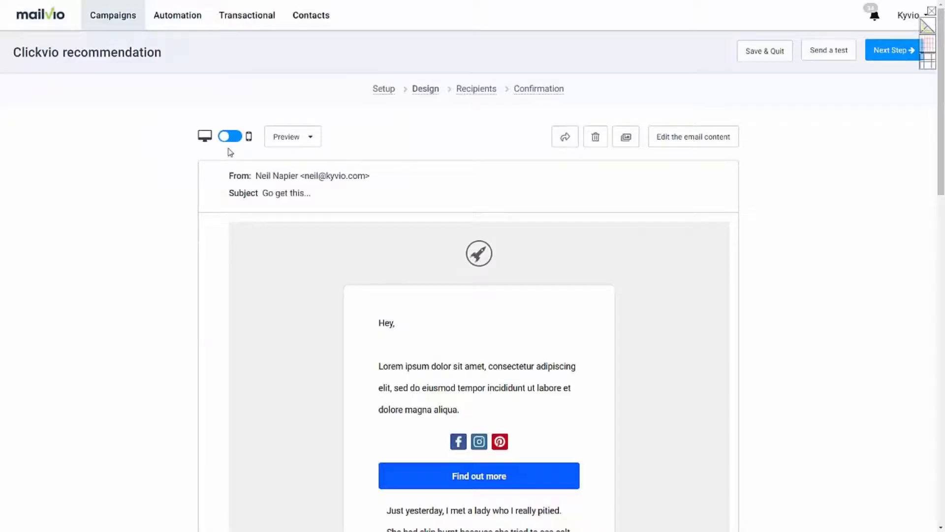
Switch the campaign email to the mobile preview and look through its content
left_click(235, 140)
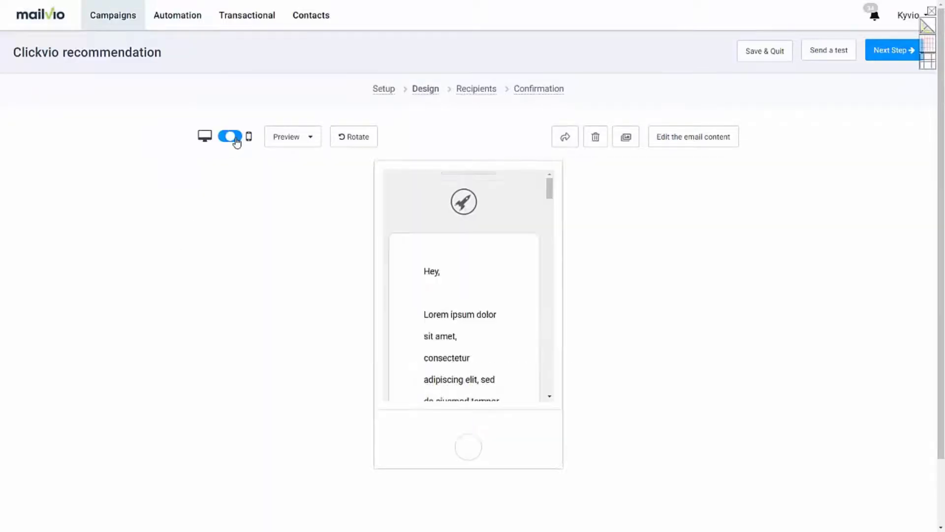
scroll(512, 264, "down", 10)
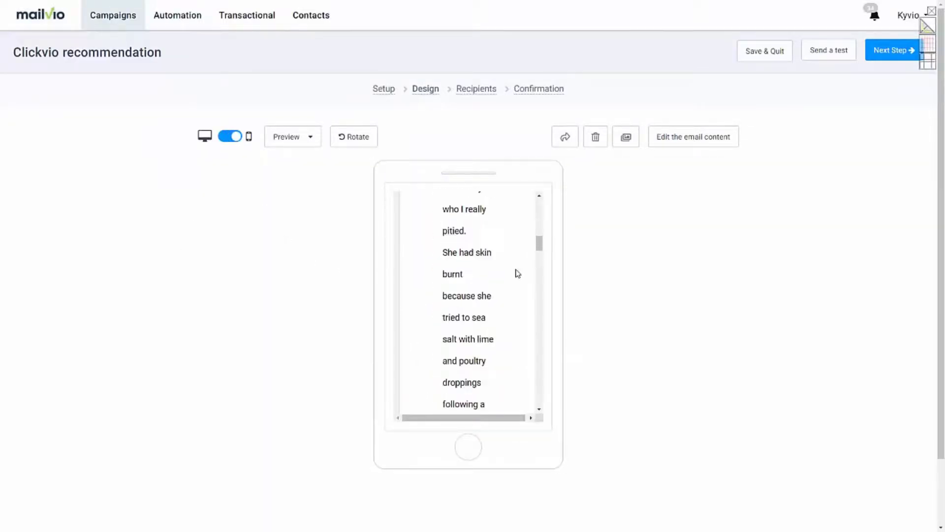
scroll(524, 306, "down", 6)
scroll(523, 322, "up", 15)
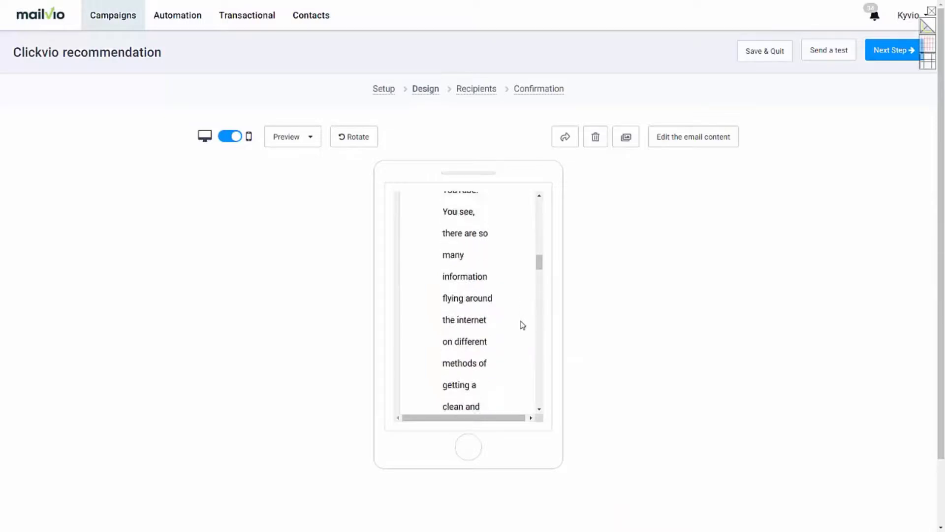
Look through the HTML code of the email content and close the editor without saving
left_click(673, 138)
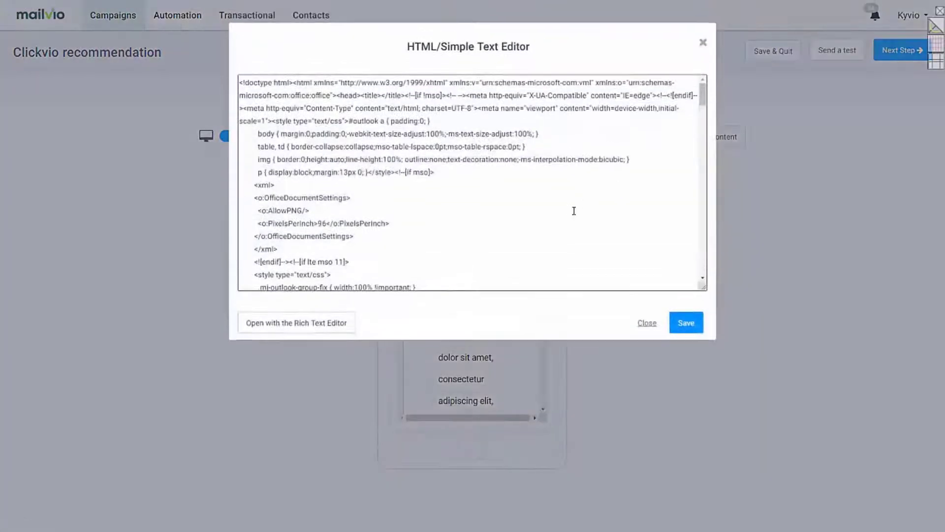
scroll(489, 207, "down", 10)
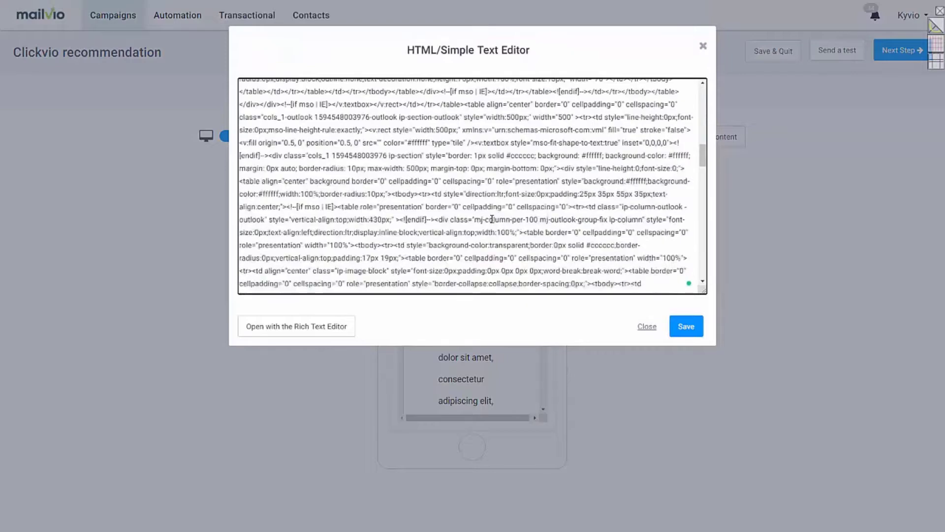
scroll(491, 222, "down", 6)
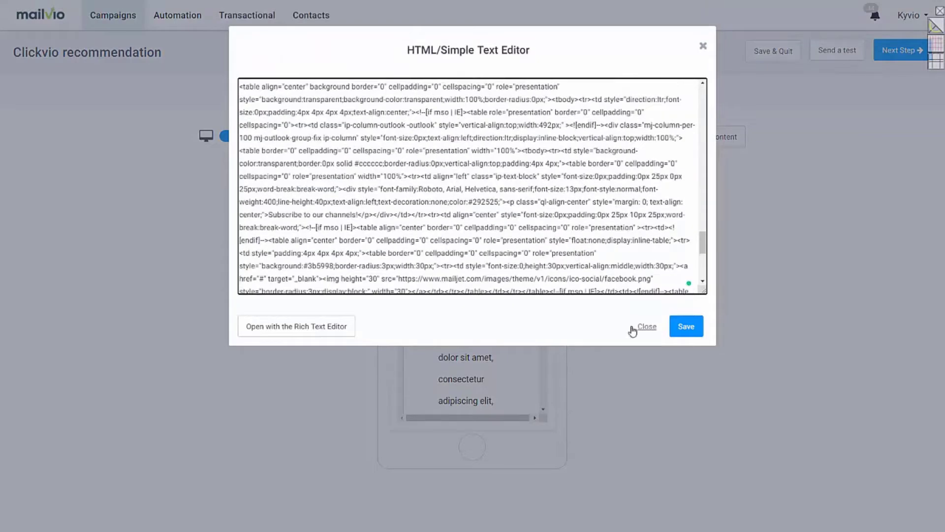
left_click(646, 327)
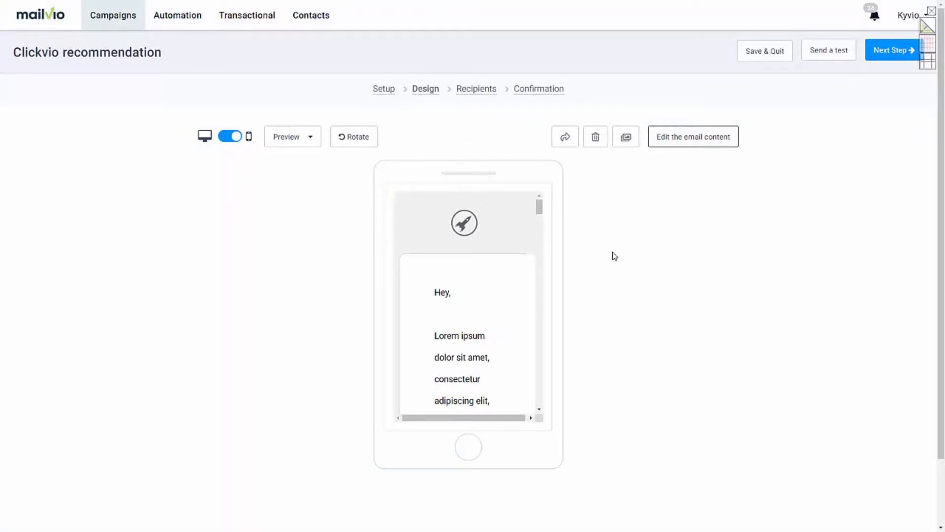
Send a test of the campaign, view the received email in Zoho Mail and display its external images
left_click(815, 55)
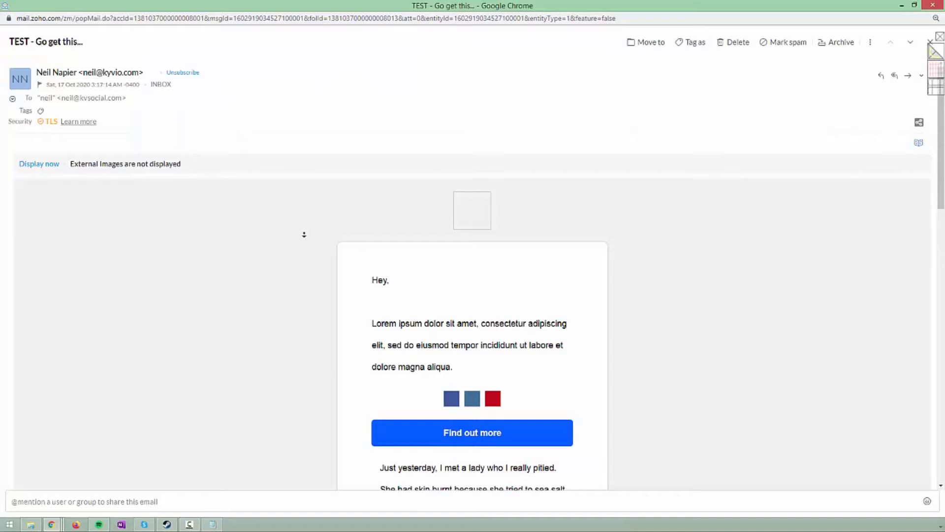
scroll(304, 246, "down", 3)
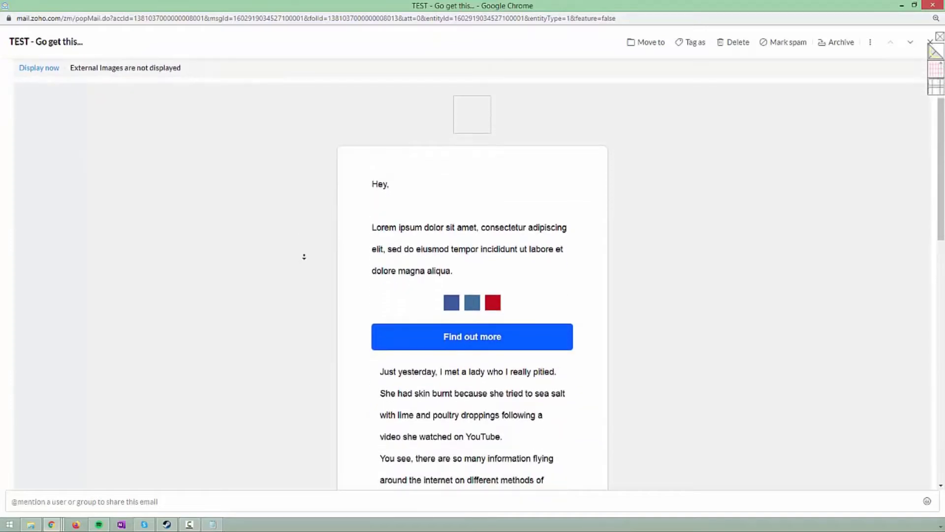
scroll(305, 257, "down", 3)
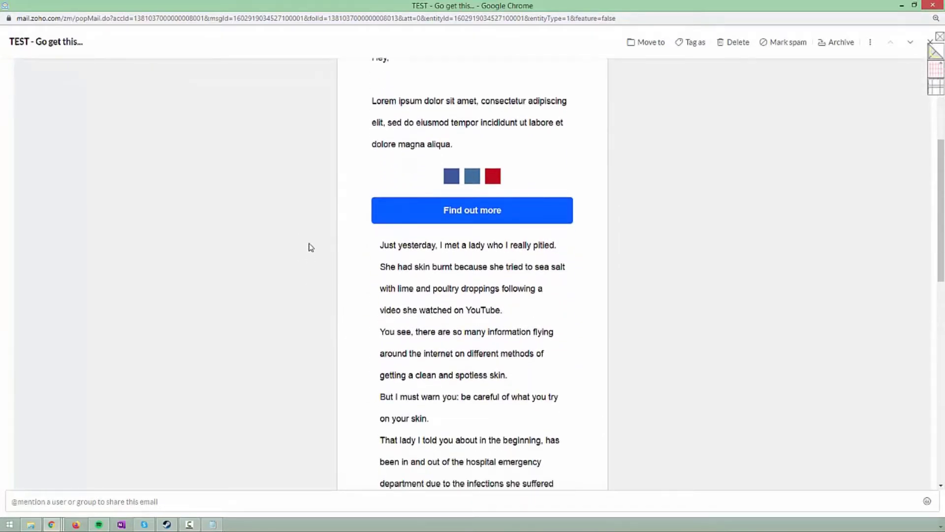
scroll(310, 247, "up", 5)
left_click(62, 164)
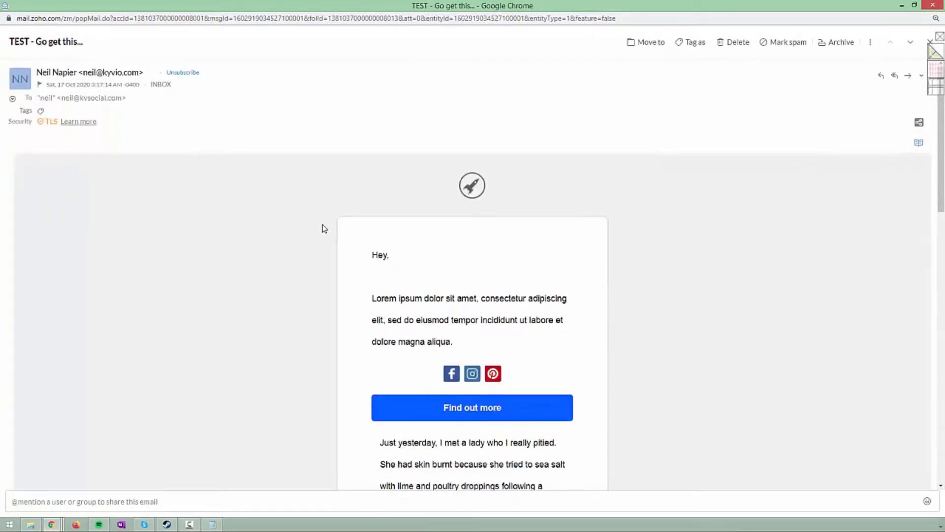
Look through the received test email from the logo down to the footer's social icons
scroll(324, 228, "down", 10)
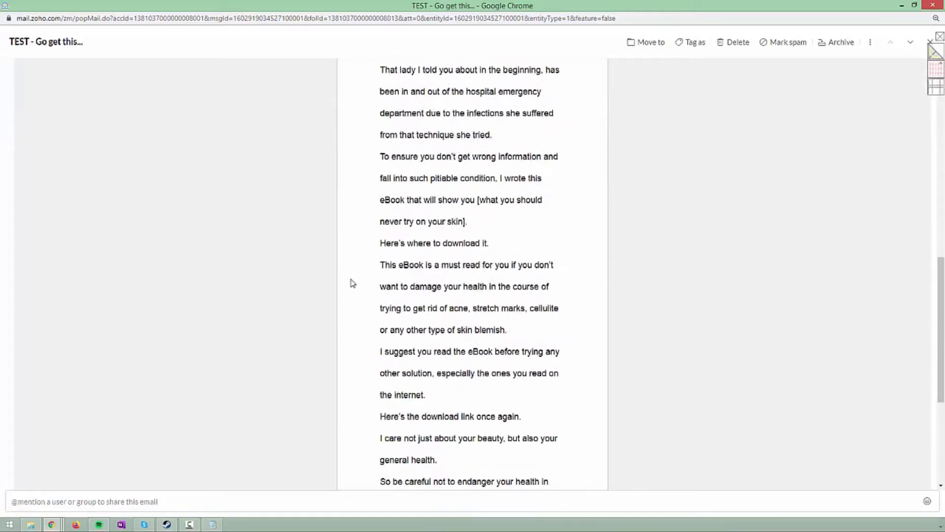
scroll(359, 279, "down", 4)
scroll(361, 280, "up", 15)
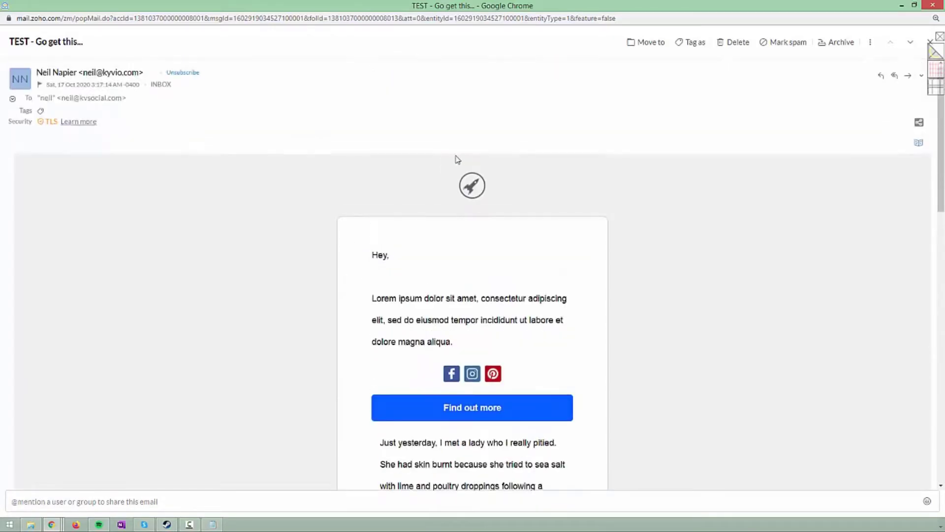
scroll(445, 200, "down", 15)
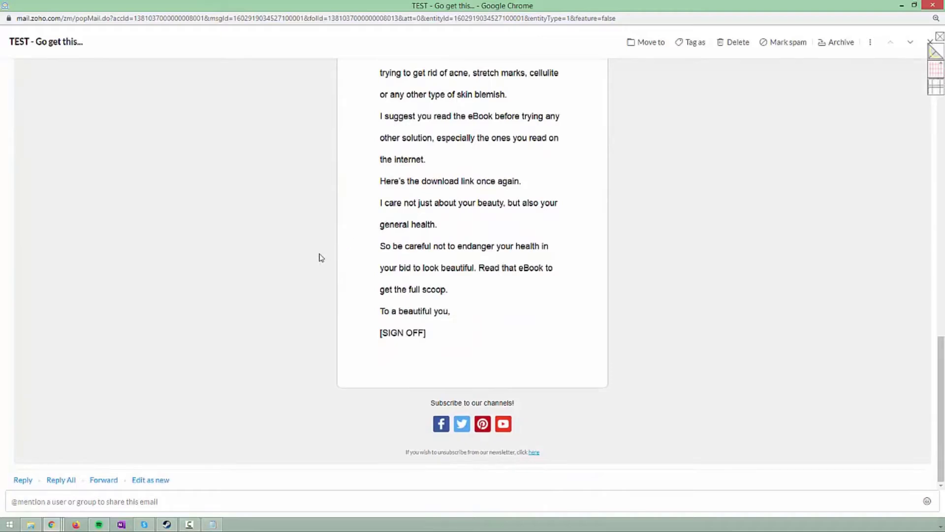